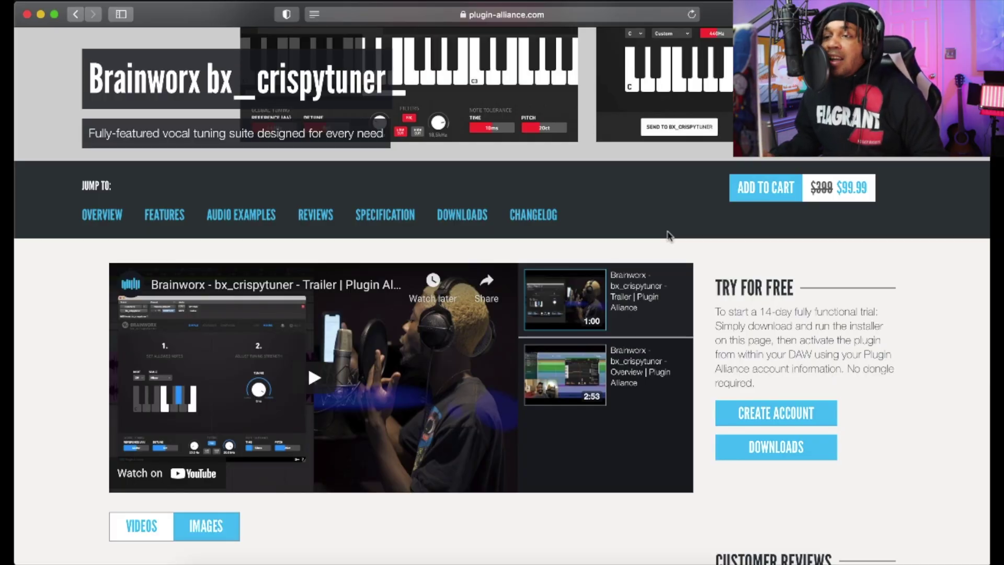
Step: Examine the bx_crispytuner product page's pricing, free trial, overview and feature list
scroll(669, 236, up, 5)
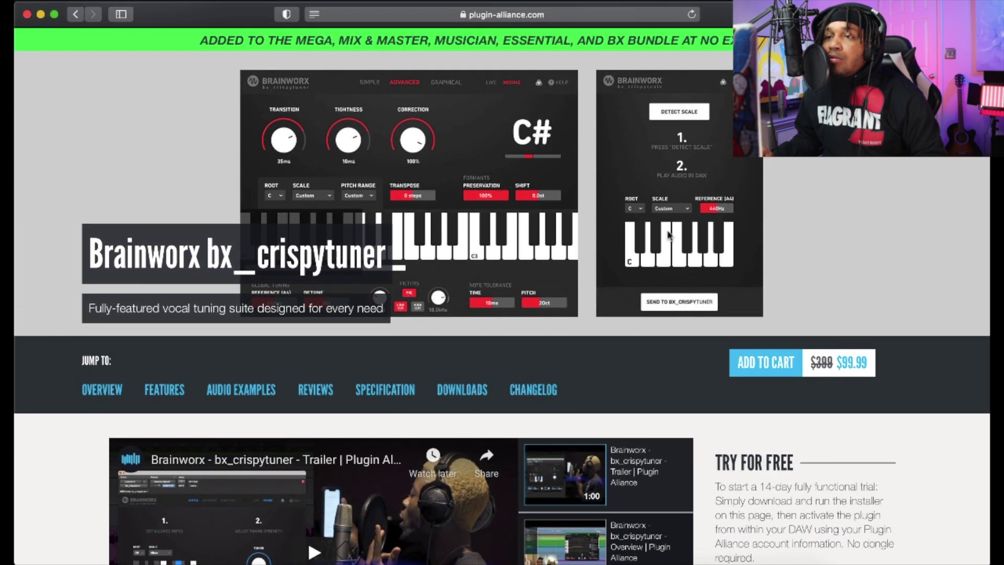
scroll(669, 236, down, 1)
scroll(511, 214, down, 5)
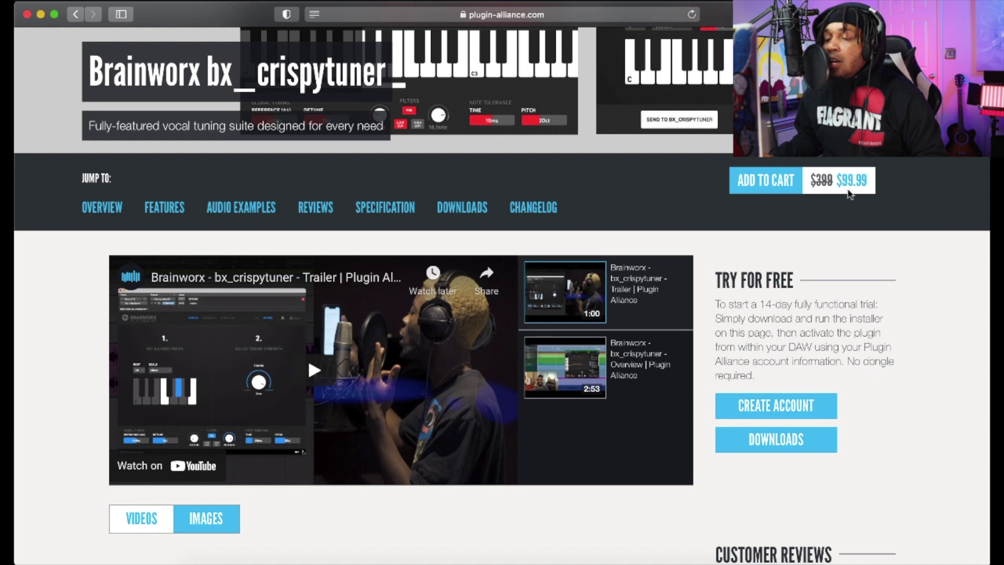
scroll(850, 194, down, 1)
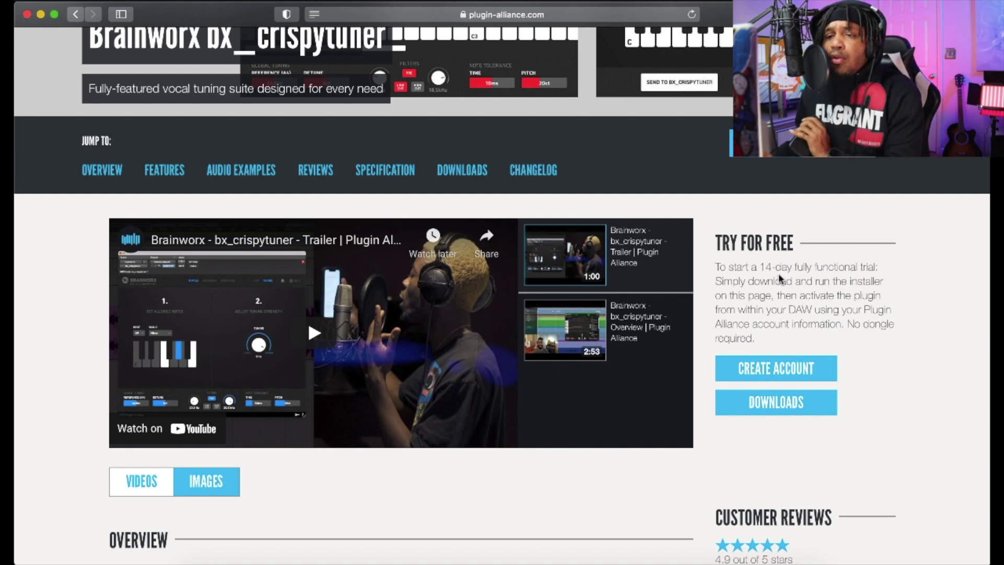
scroll(779, 276, down, 2)
scroll(778, 273, down, 10)
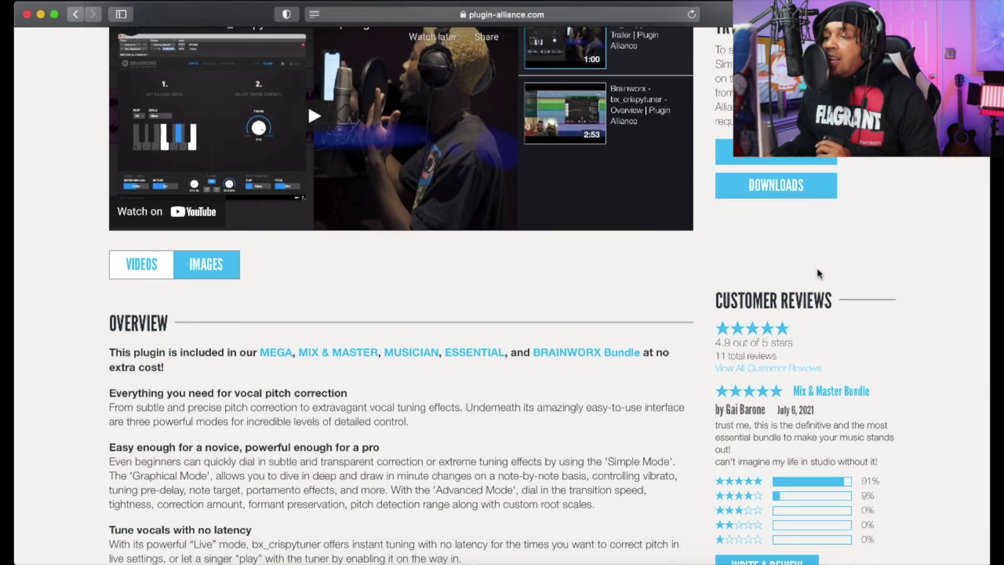
scroll(820, 272, down, 5)
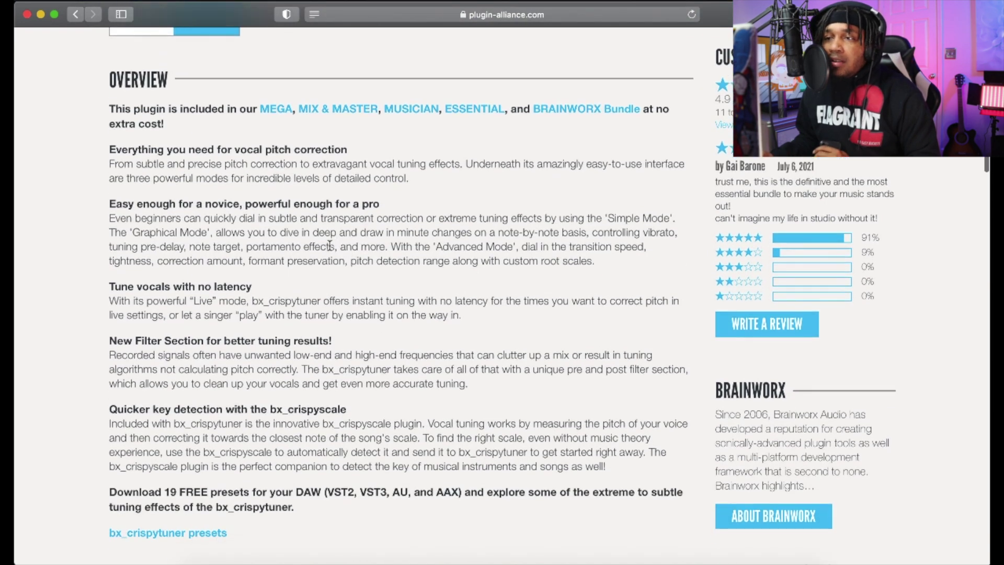
scroll(330, 246, down, 15)
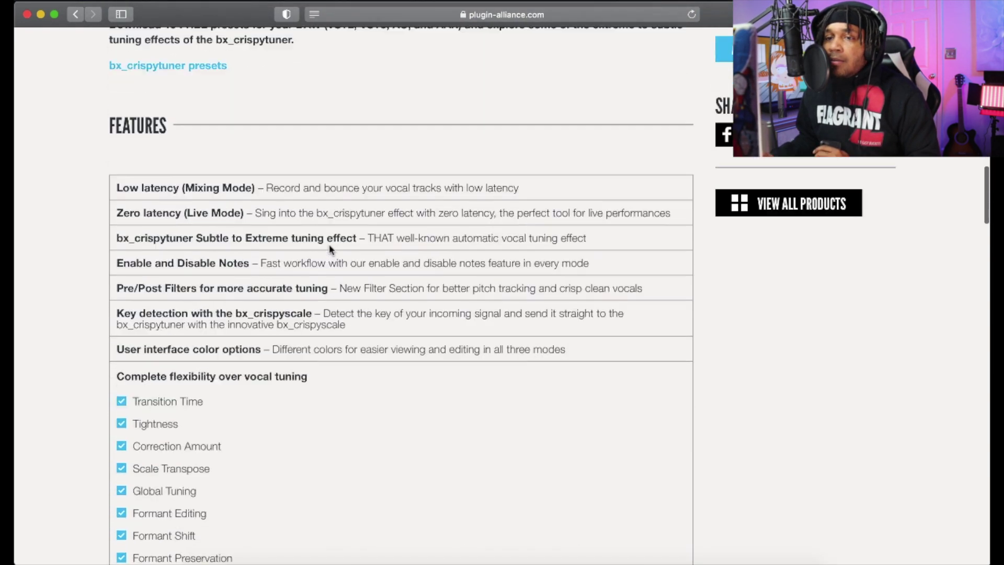
scroll(329, 245, down, 20)
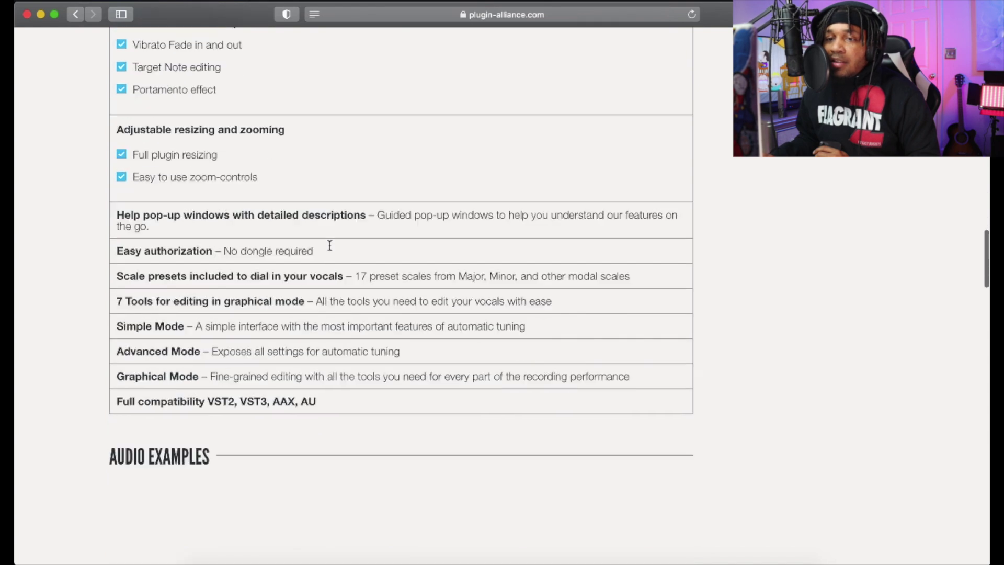
Step: Review the bx_crispytuner audio examples and industry reviews, returning to the upper part of the product page
scroll(330, 246, down, 8)
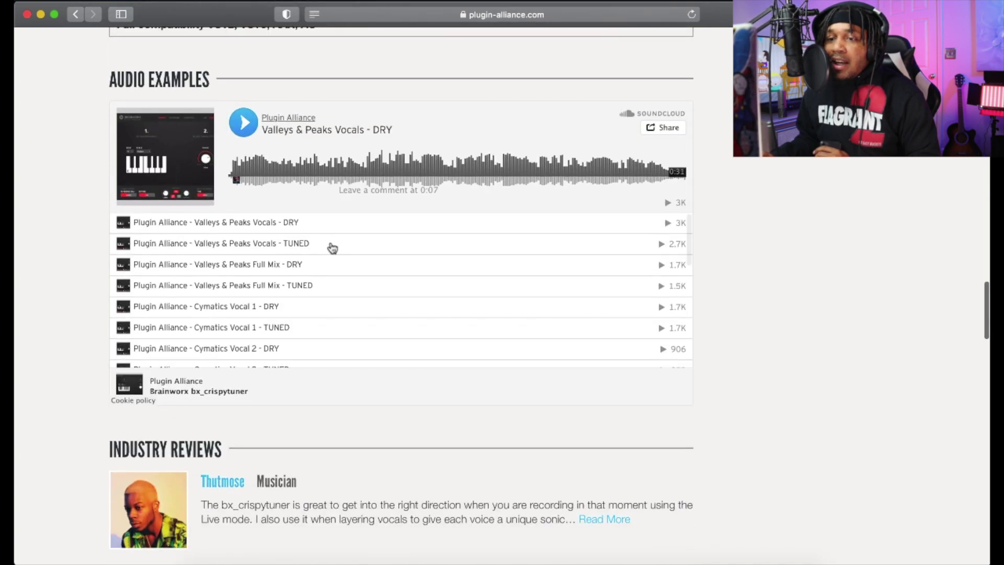
scroll(332, 247, down, 10)
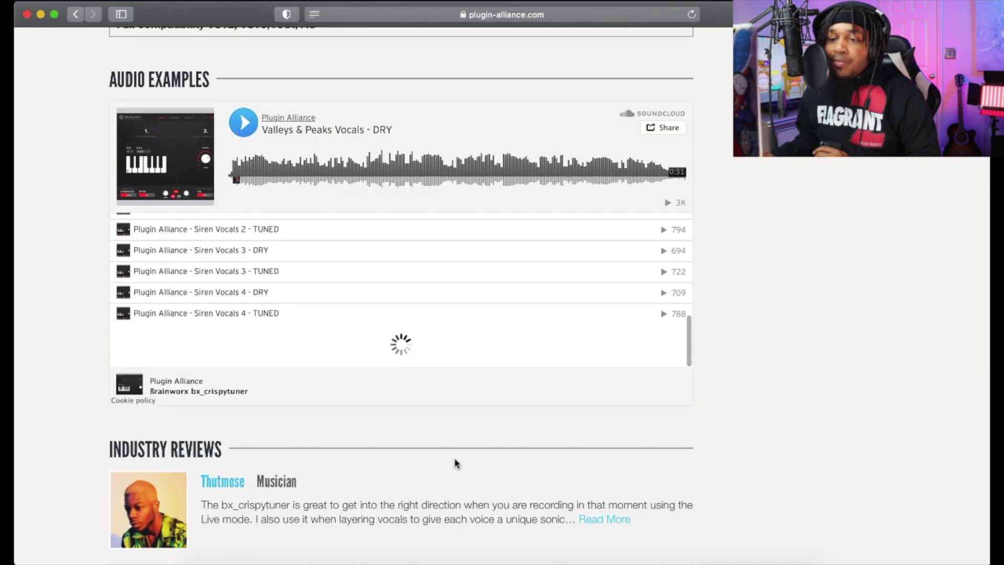
scroll(460, 462, down, 3)
scroll(463, 464, down, 6)
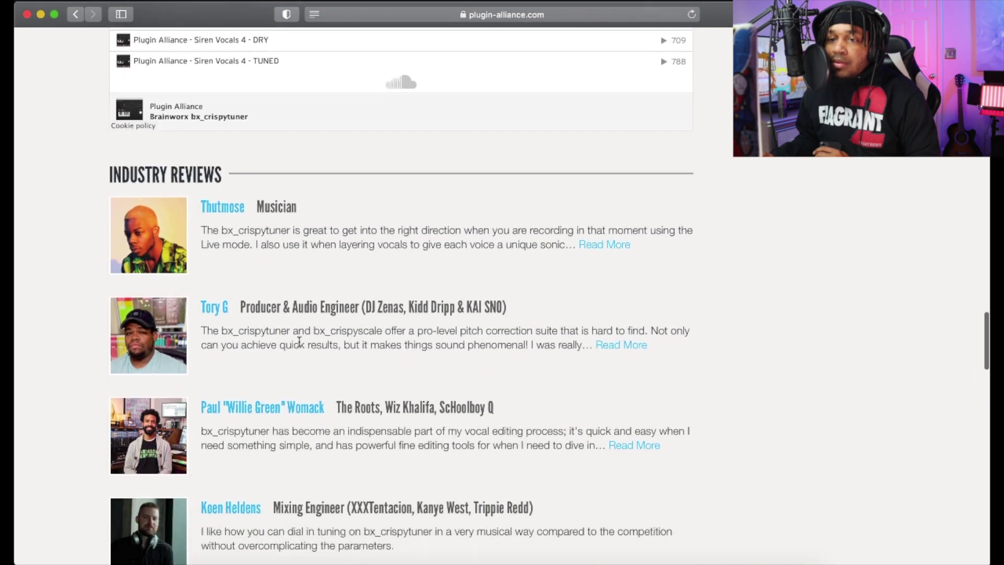
scroll(260, 315, down, 7)
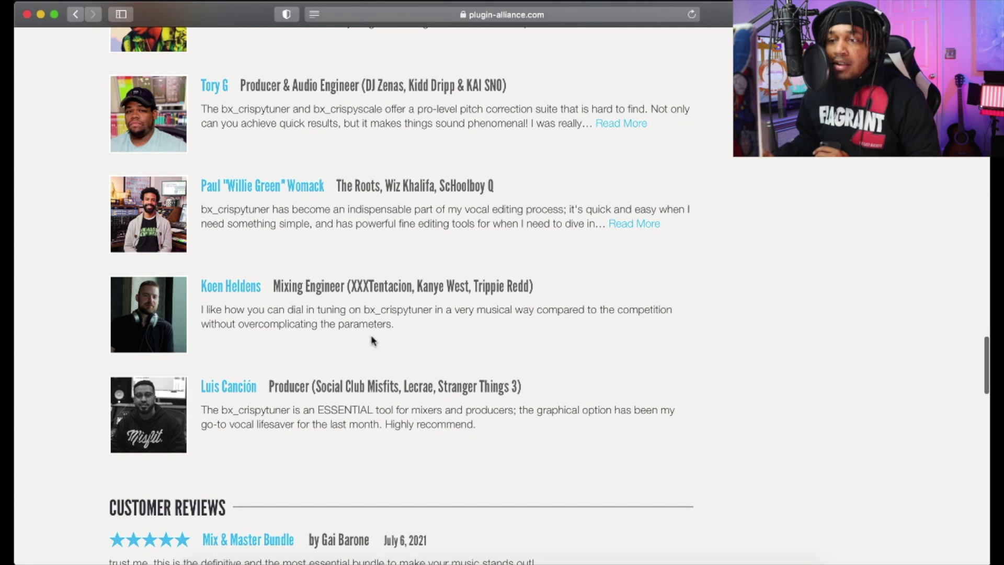
scroll(373, 340, up, 5)
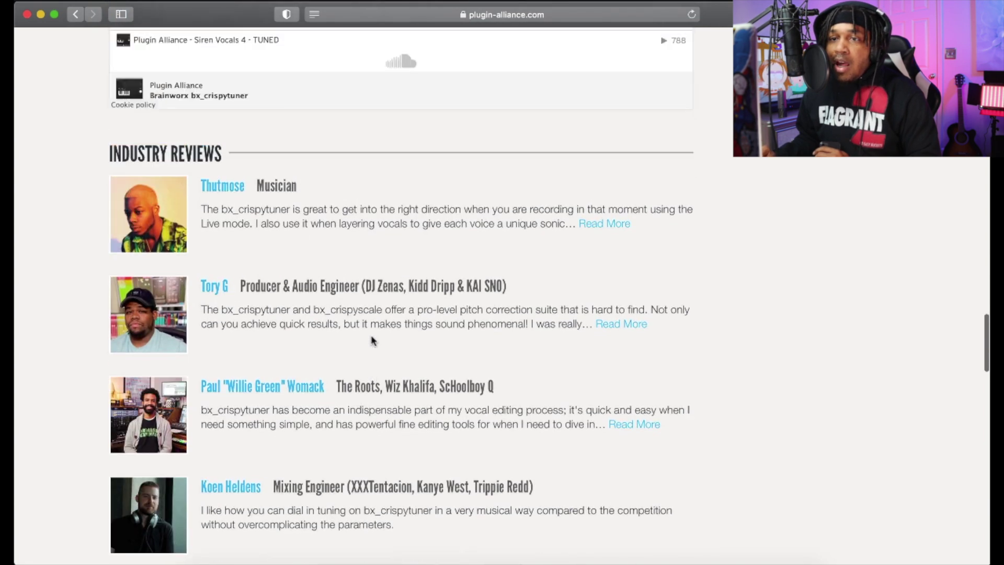
scroll(373, 340, up, 20)
scroll(373, 341, up, 15)
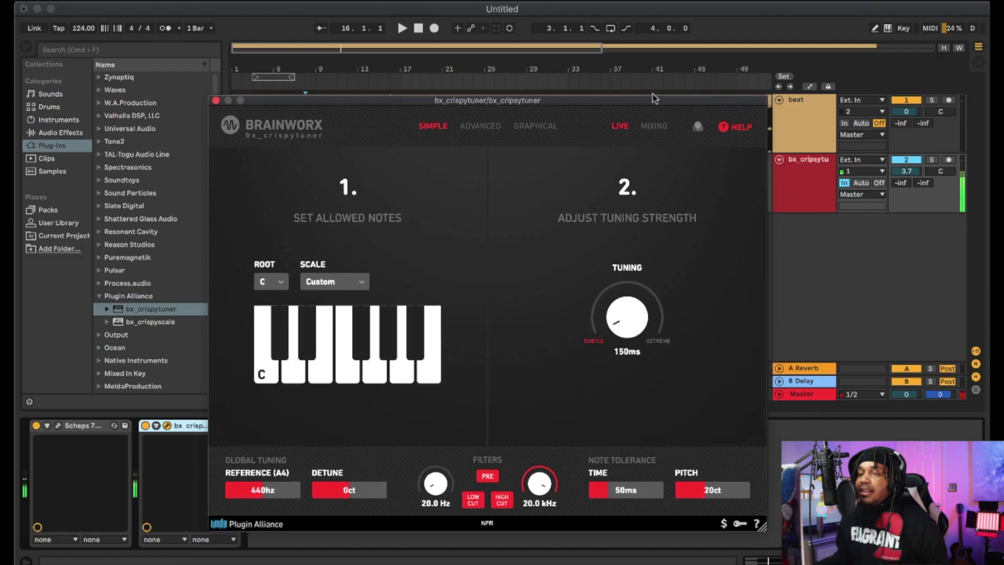
Step: In Ableton Live, reposition the bx_crispytuner window and try sweeping the Tuning strength knob
drag(648, 87, 660, 78)
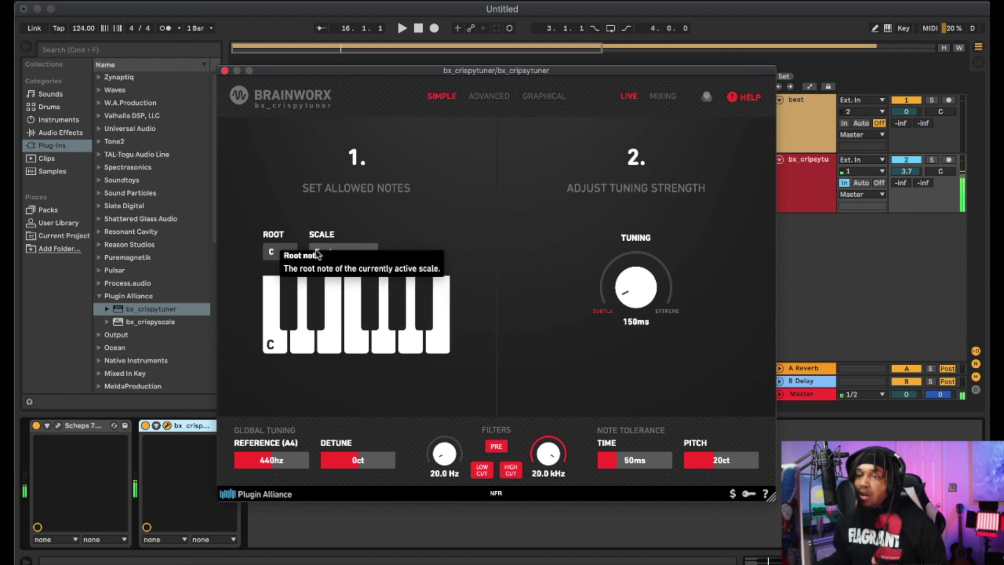
drag(636, 290, 695, 130)
drag(622, 285, 672, 166)
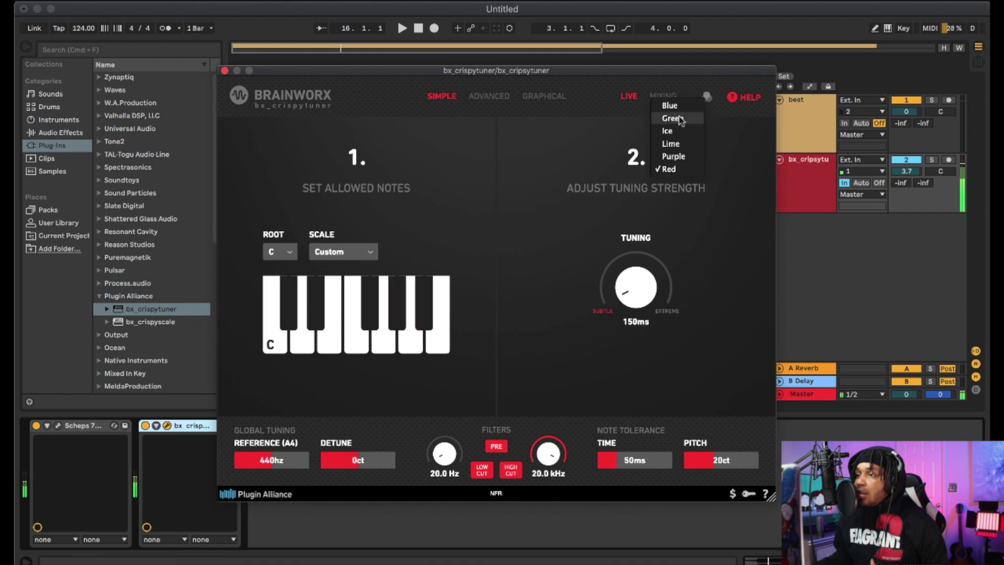
Step: Try the Blue, Ice and Lime interface colours in bx_crispytuner and restore the Red theme
click(677, 120)
click(689, 109)
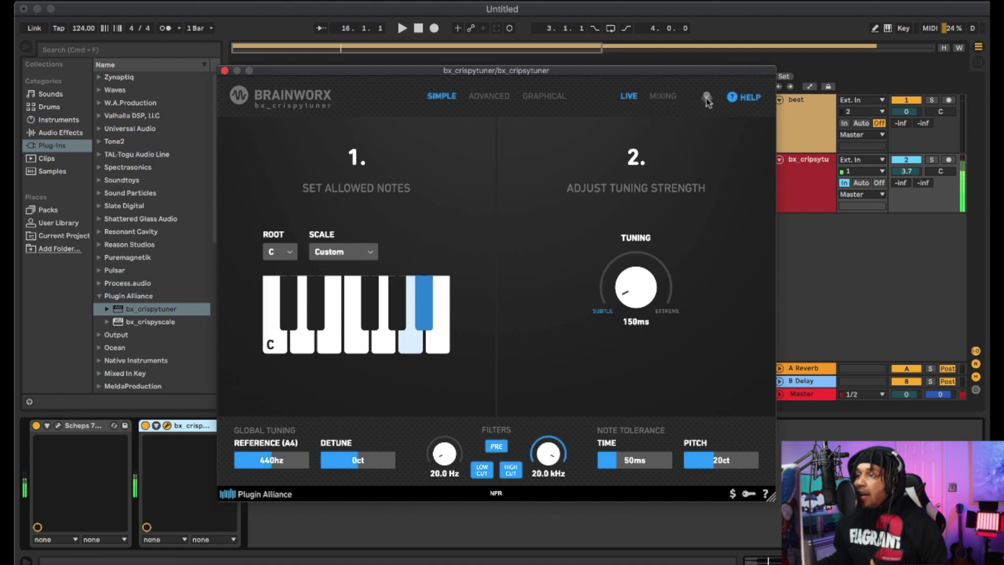
click(706, 97)
click(693, 132)
click(706, 99)
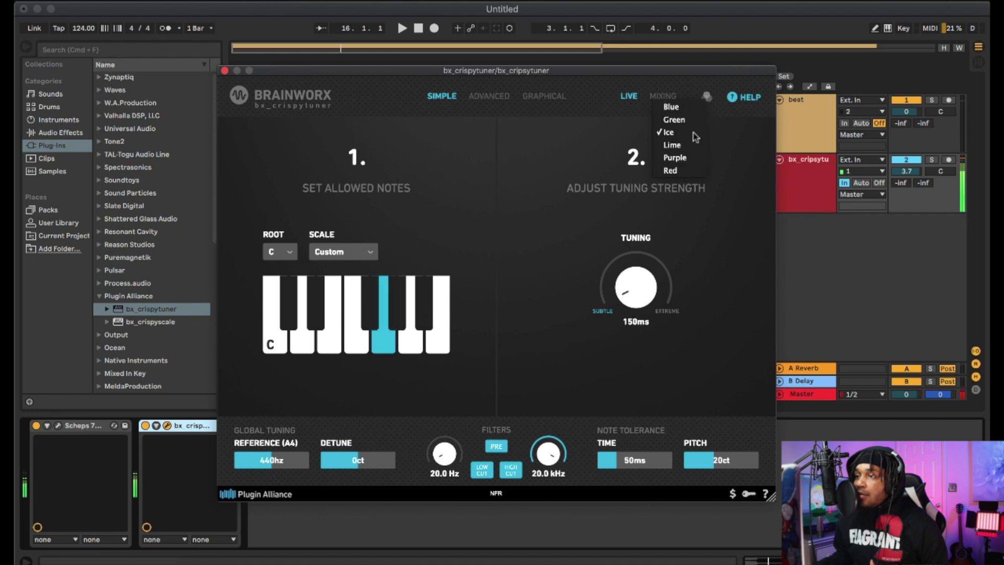
click(670, 145)
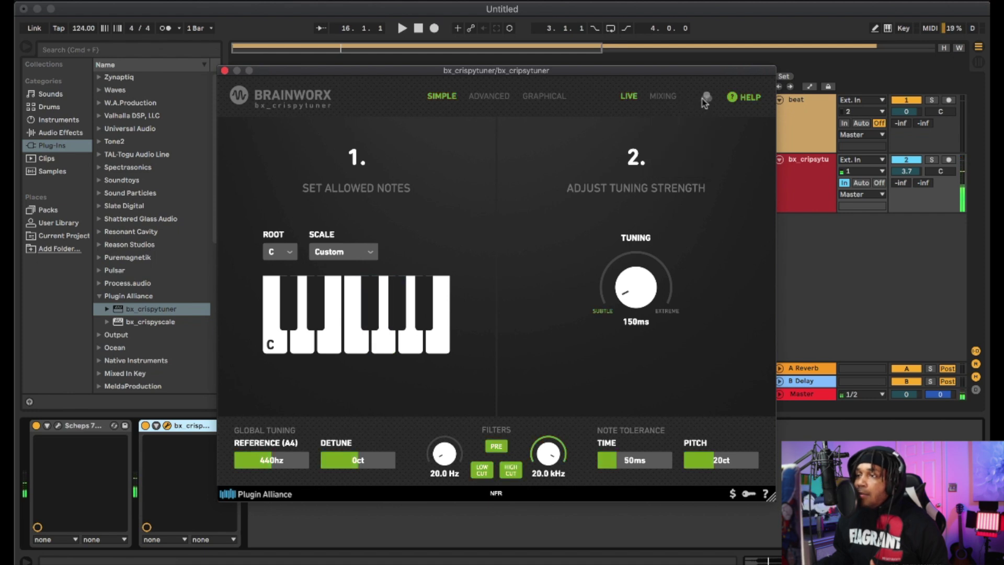
click(701, 99)
click(674, 170)
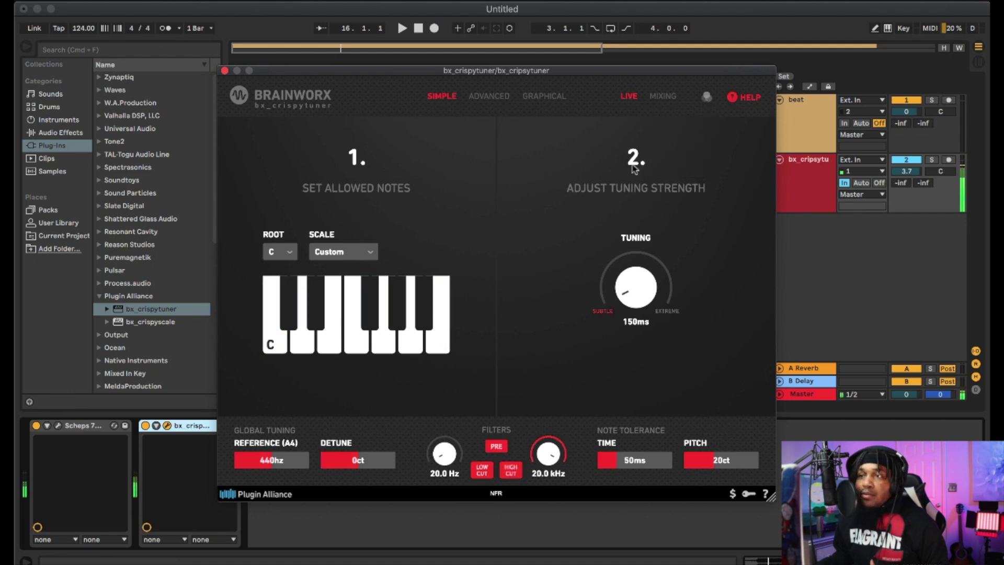
Step: Switch bx_crispytuner to Advanced mode and set Transition and Tightness to 0 ms
click(481, 98)
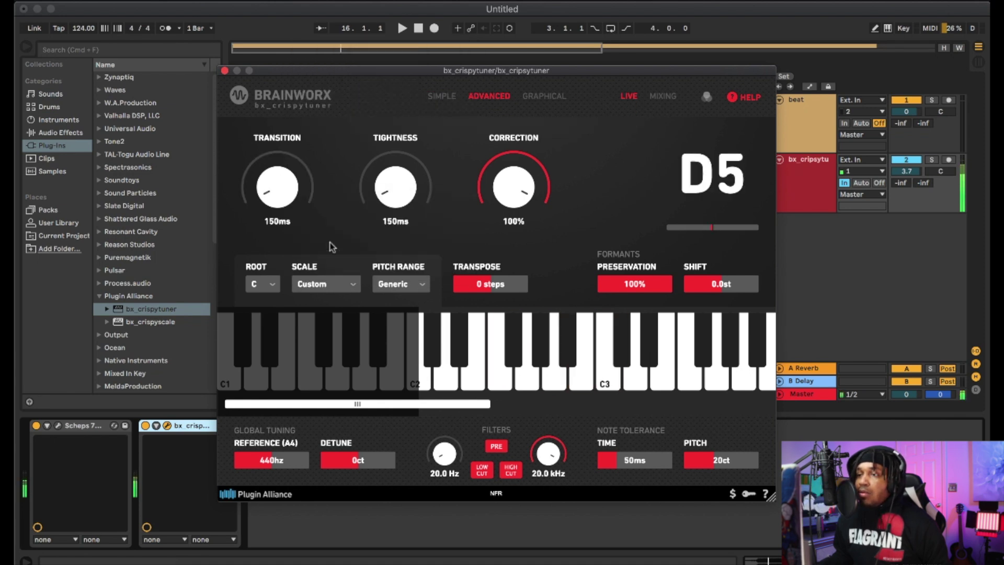
drag(281, 198, 323, 21)
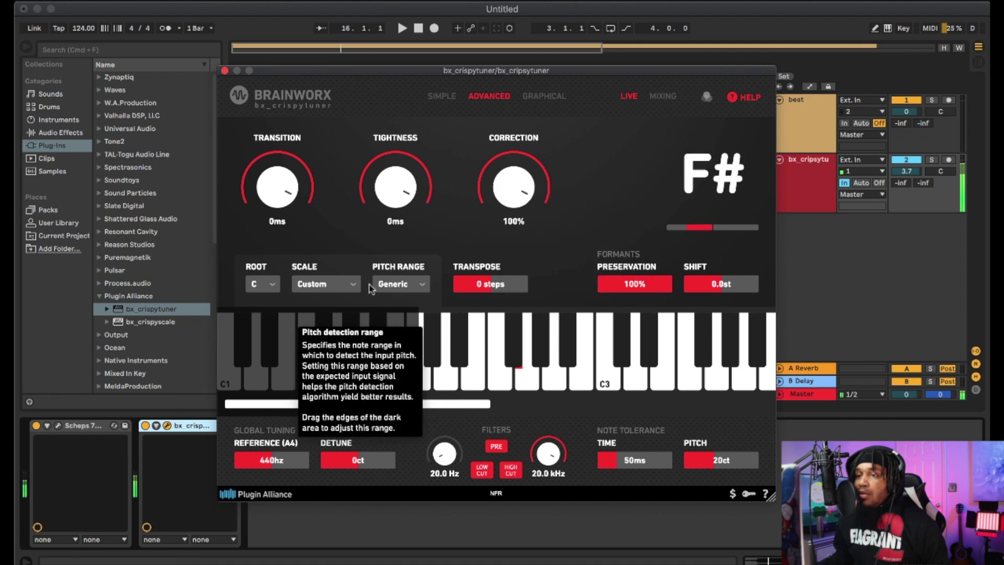
Step: Try the Bass and Soprano pitch range presets and set the pitch range back to Generic
click(413, 292)
click(387, 315)
click(401, 285)
click(394, 347)
click(401, 285)
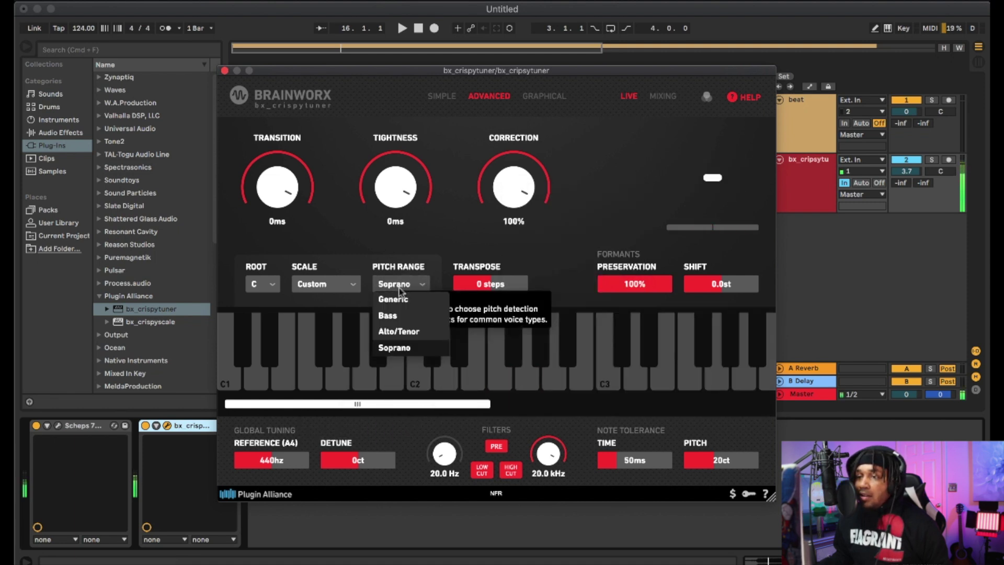
click(387, 315)
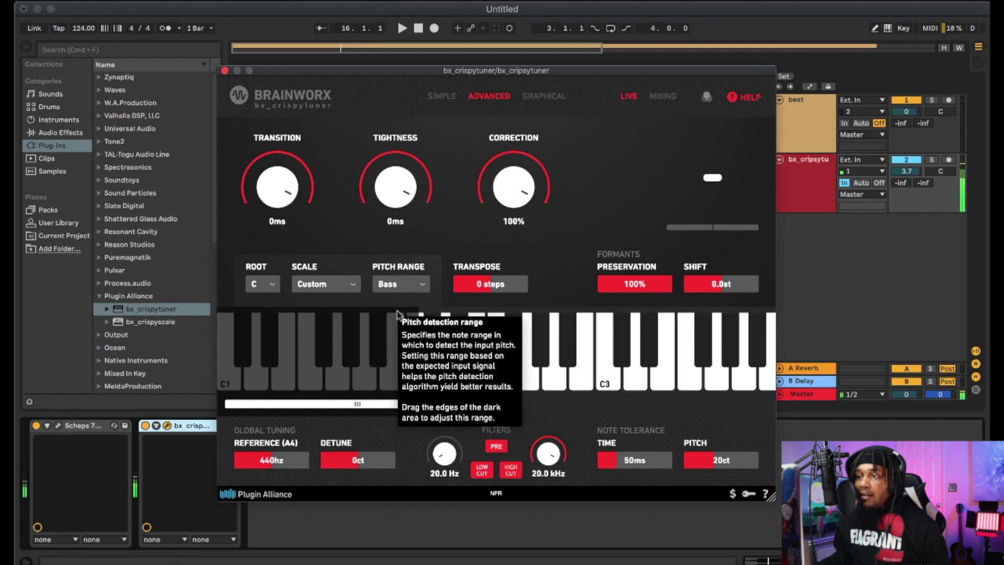
click(401, 287)
click(398, 300)
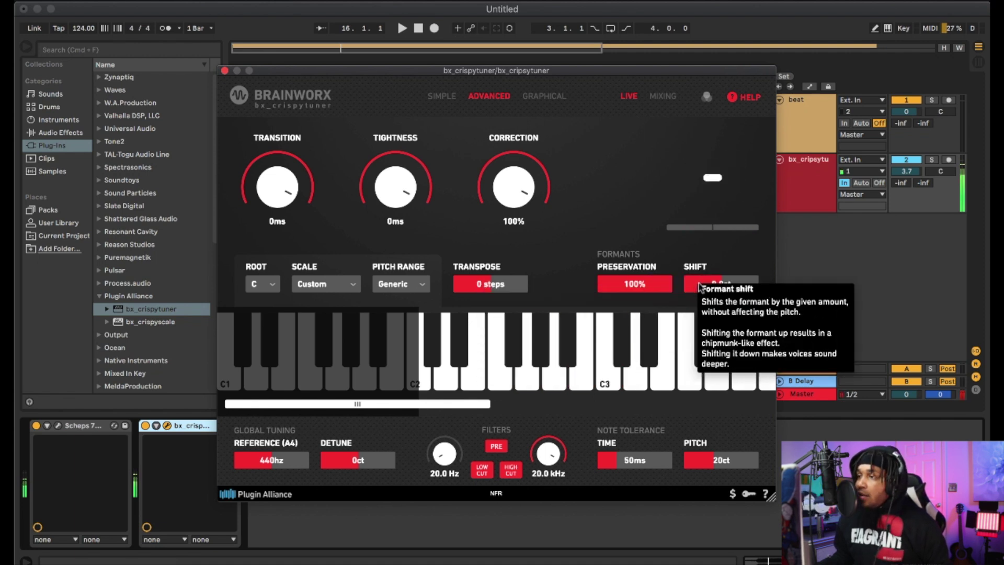
Step: Try lowering the formant shift to -12.0 st and reset it to 0.0 st
drag(699, 286, 685, 439)
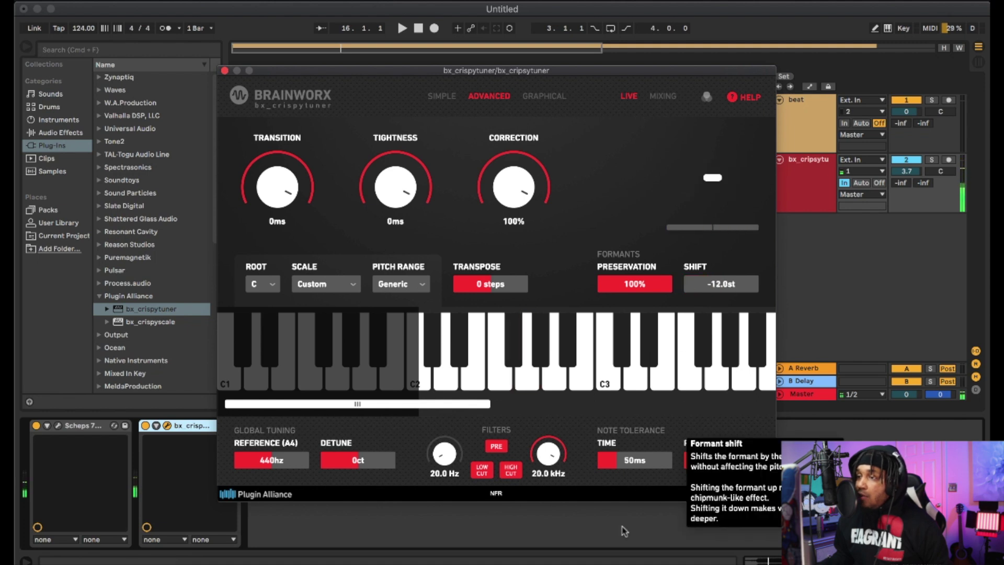
drag(721, 283, 762, 271)
double_click(724, 284)
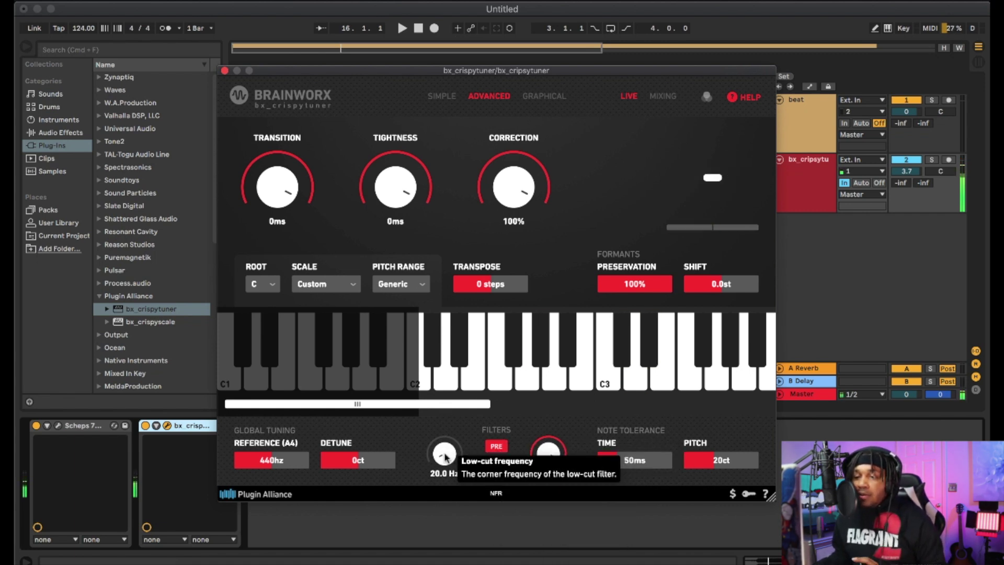
Step: Sweep the low-cut filter frequency up to 500 Hz and back to 20 Hz, and try adjusting the high-cut frequency
drag(445, 458, 449, 354)
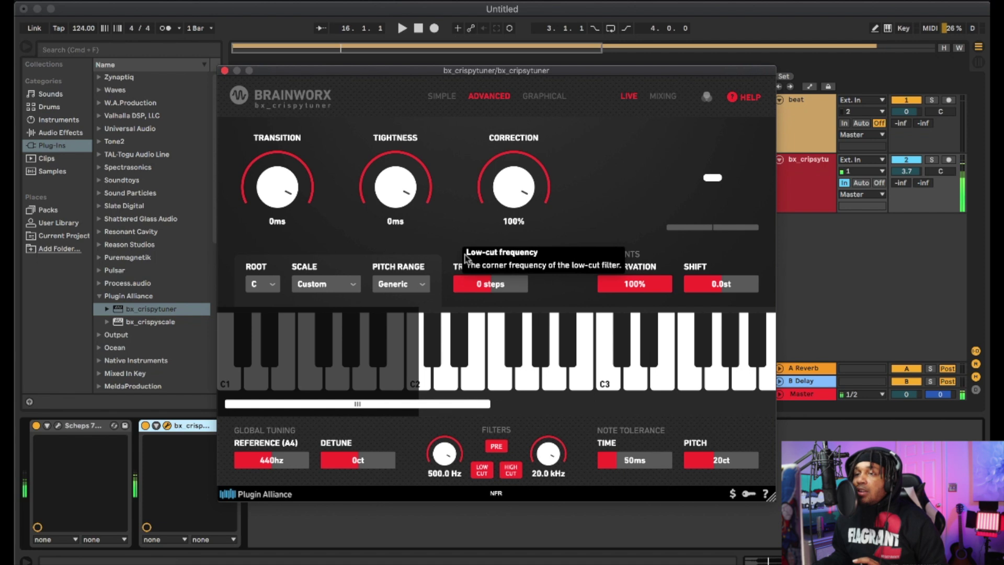
drag(466, 259, 467, 391)
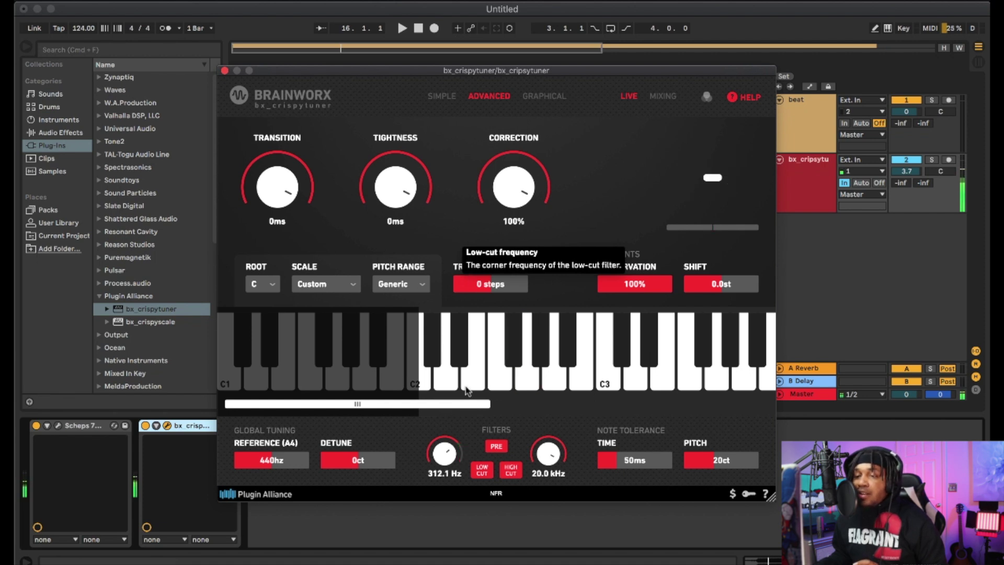
drag(458, 314, 458, 418)
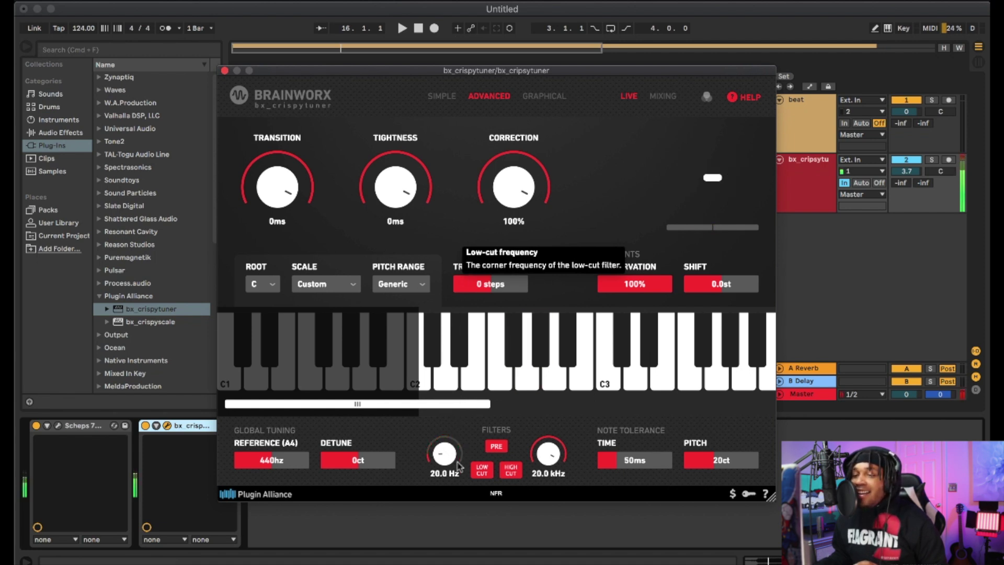
drag(441, 373, 449, 460)
mouse_move(548, 461)
mouse_down()
mouse_move(550, 496)
mouse_move(546, 447)
mouse_up()
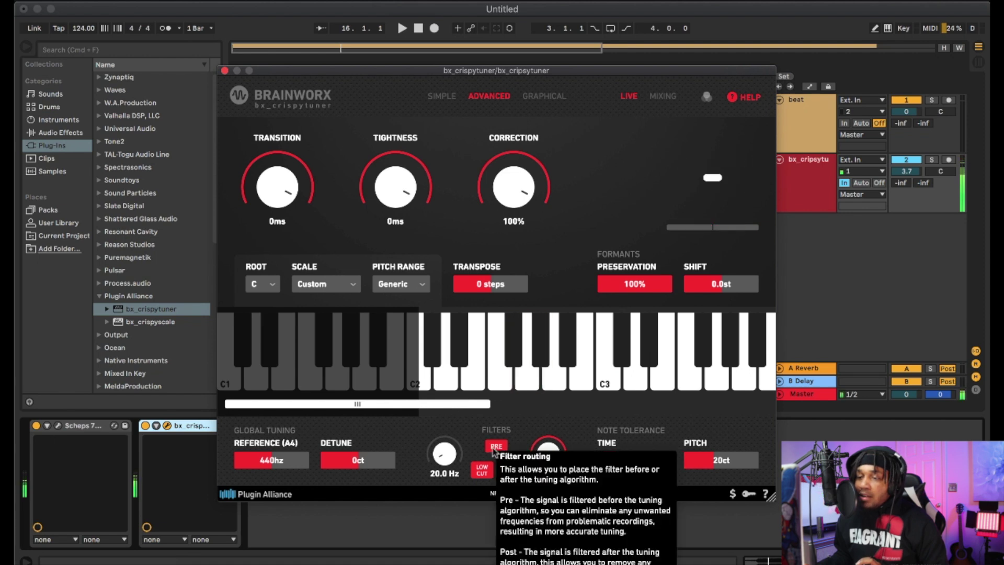
Step: Try Post filter routing and disabling the low-cut and high-cut filters, restoring Pre routing and both filters
click(497, 448)
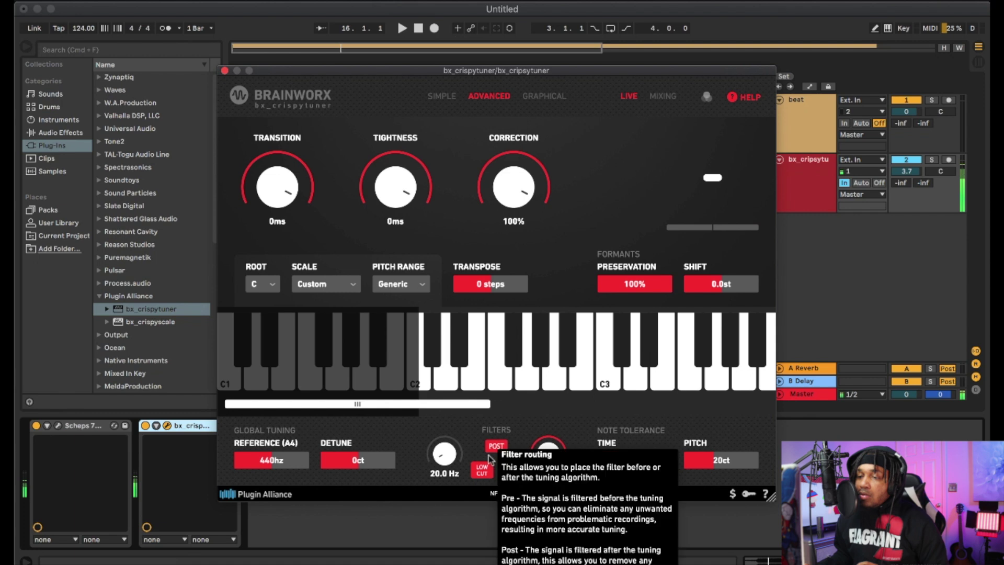
click(482, 471)
click(511, 469)
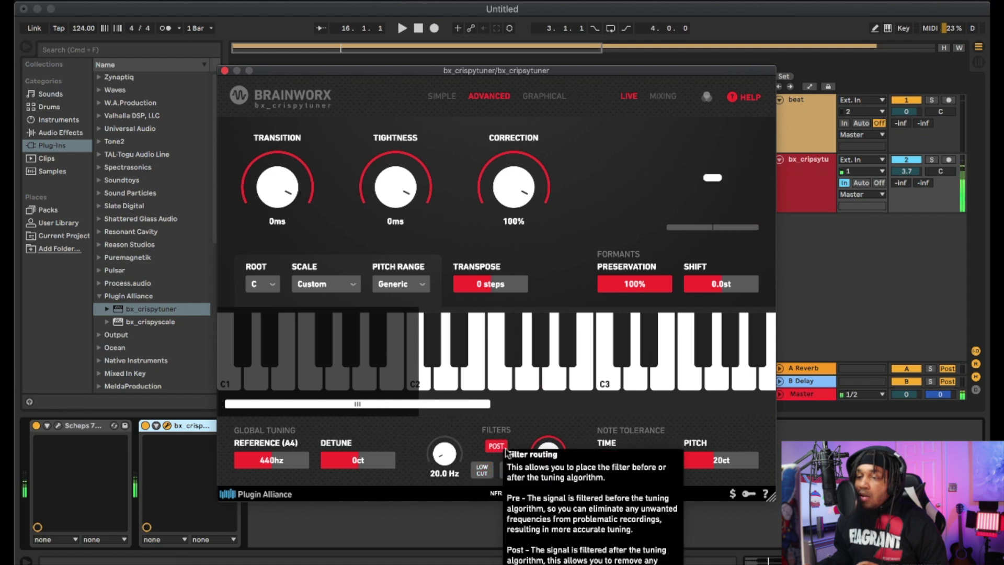
click(497, 447)
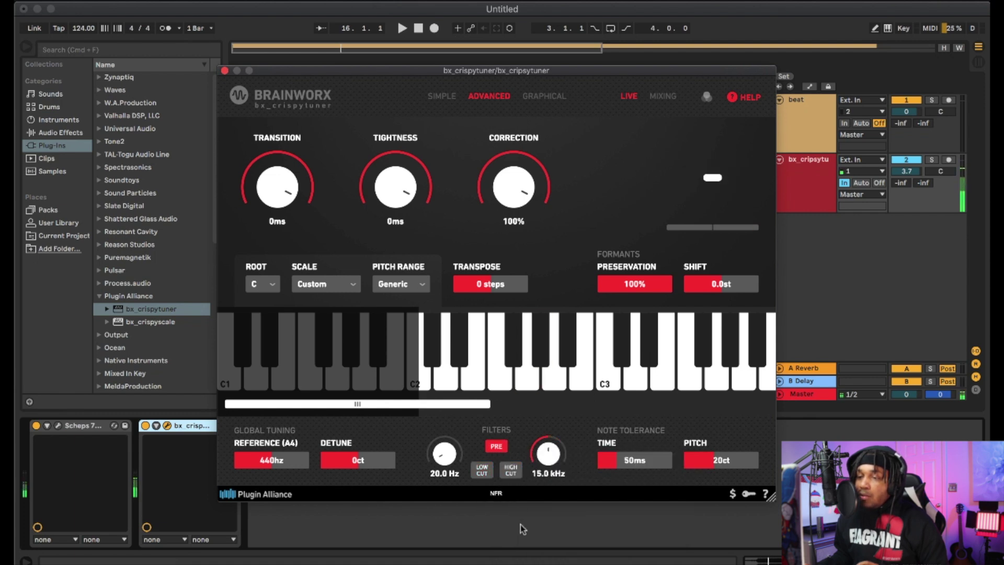
click(511, 470)
click(482, 470)
mouse_move(444, 453)
mouse_down()
mouse_move(428, 407)
mouse_move(430, 463)
mouse_up()
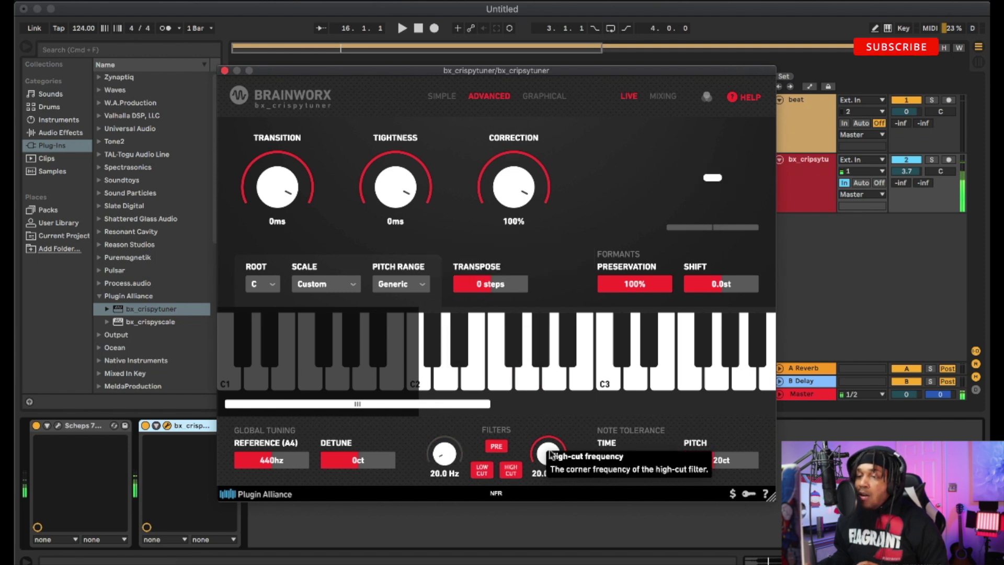
Step: Reposition the bx_crispytuner window and switch the plugin from Live to Mixing mode
drag(422, 73, 458, 96)
click(700, 120)
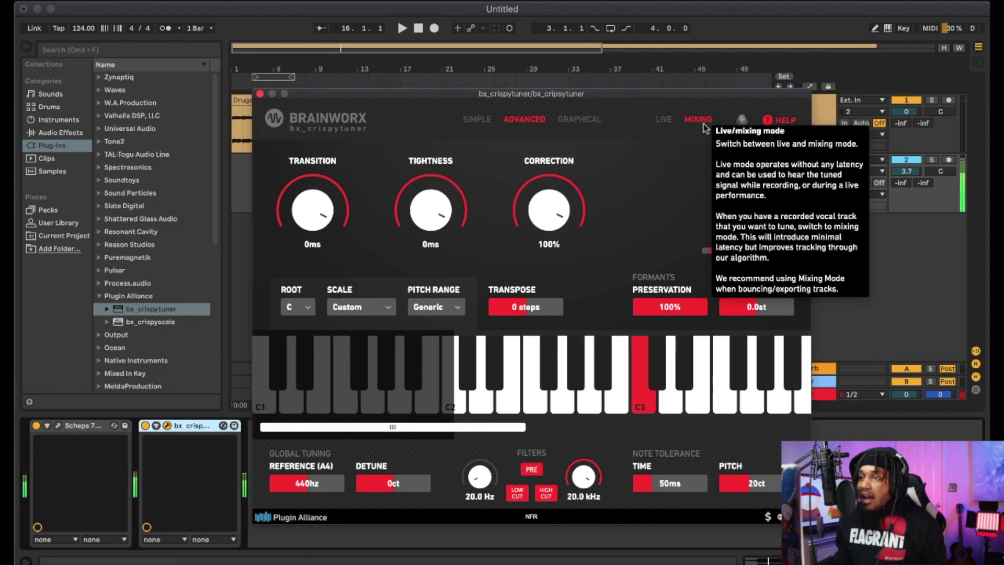
Step: Switch the plugin back to Live mode, look at the Graphical view, and return to the Advanced view
click(681, 126)
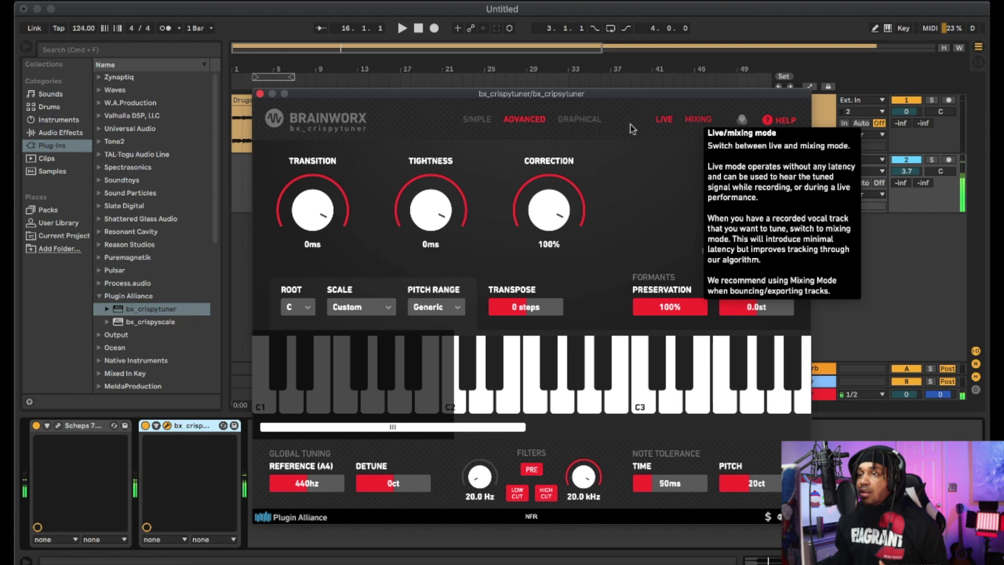
click(585, 119)
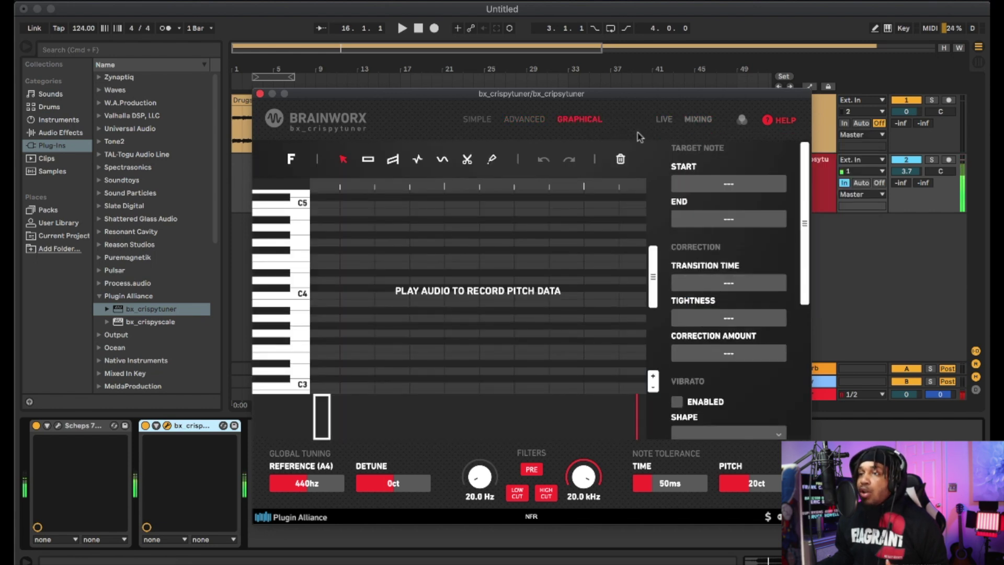
click(525, 119)
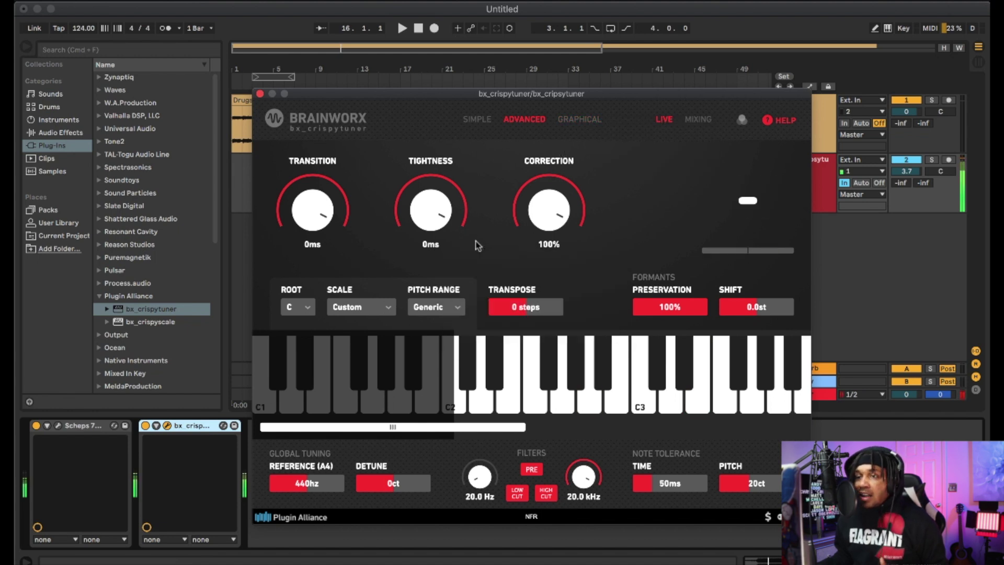
Step: On the beat track, play the beat from bar 8 and run scale detection in bx_crispyscale
drag(619, 101, 619, 138)
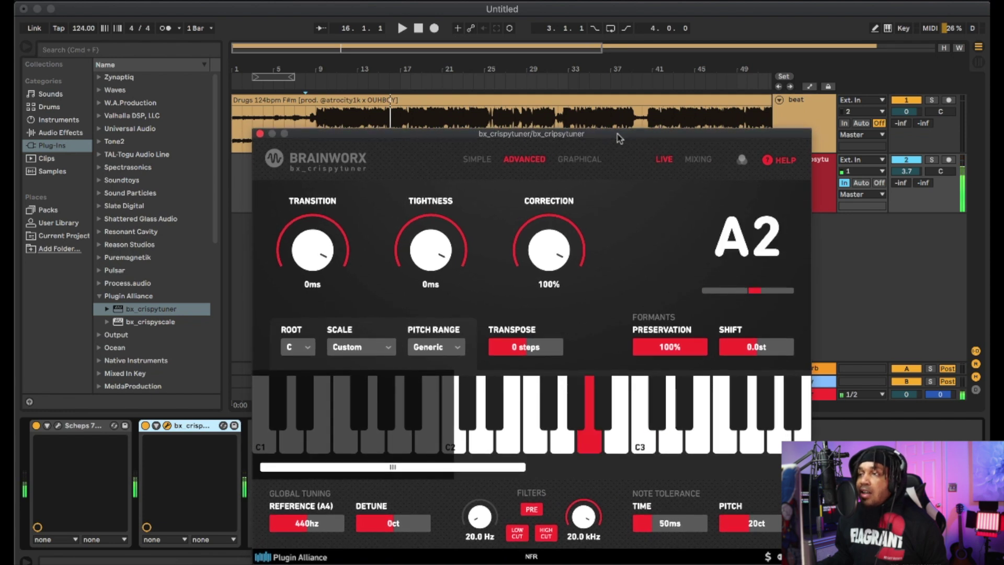
click(789, 118)
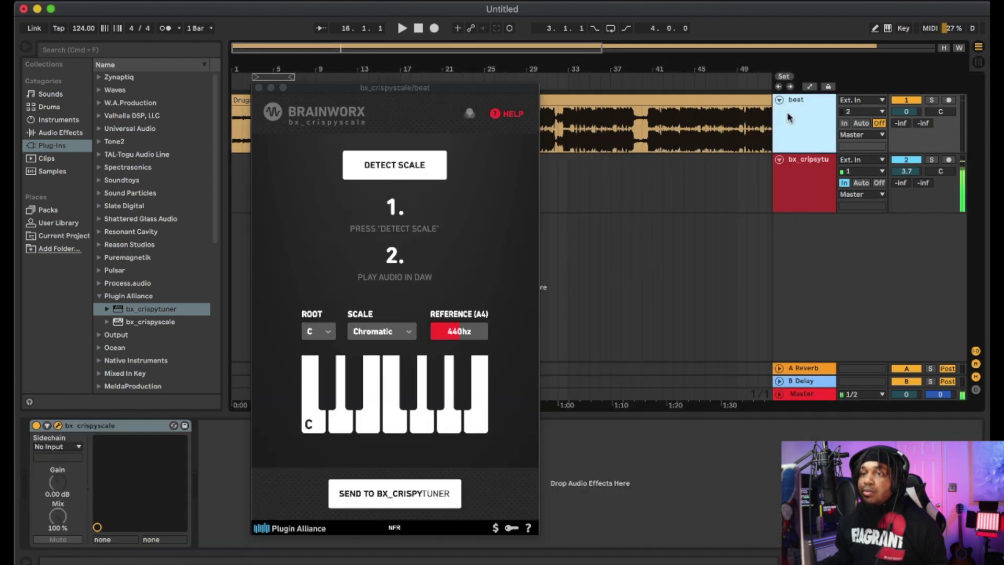
mouse_move(396, 87)
mouse_down()
mouse_move(616, 127)
mouse_move(552, 126)
mouse_up()
click(305, 125)
key(space)
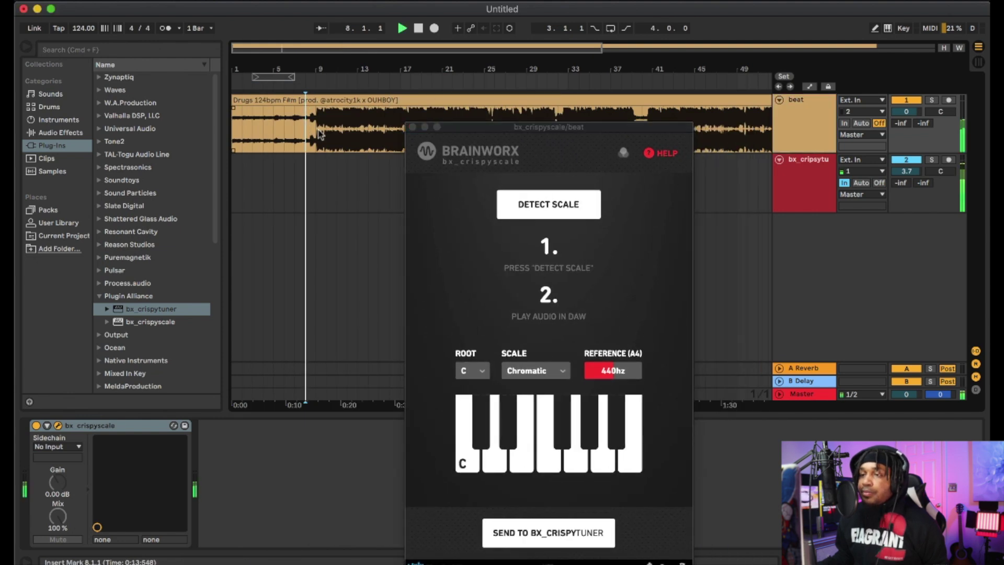
click(536, 202)
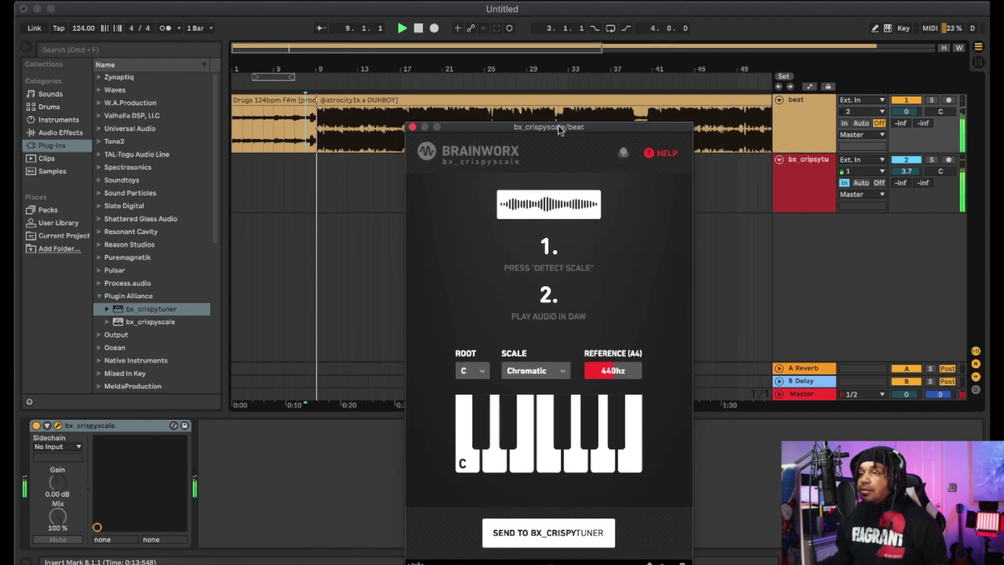
drag(562, 127, 575, 74)
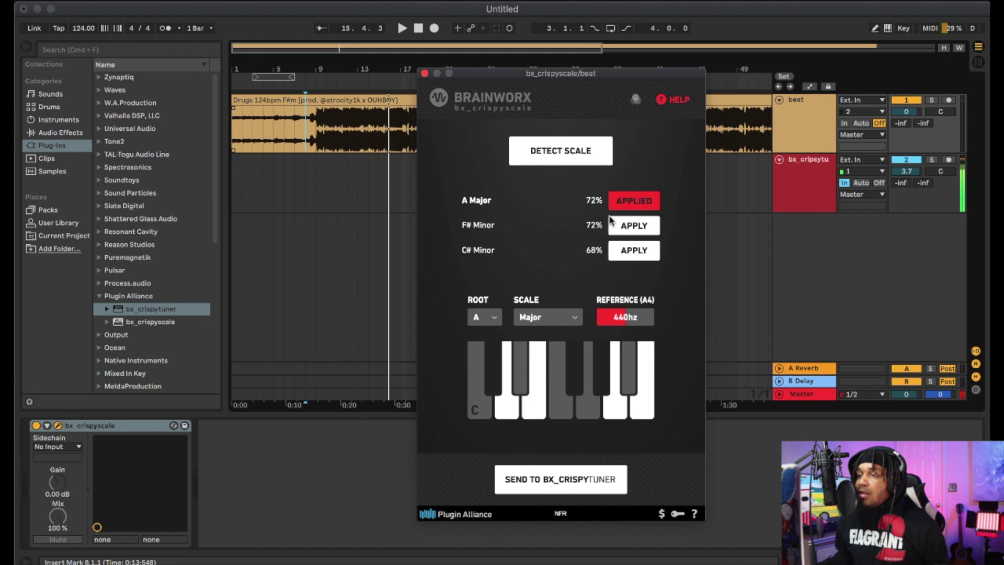
Step: Apply the F# Minor result, send it to bx_crispytuner, and bring up the tuner on the bx_cripsytuner track
click(629, 226)
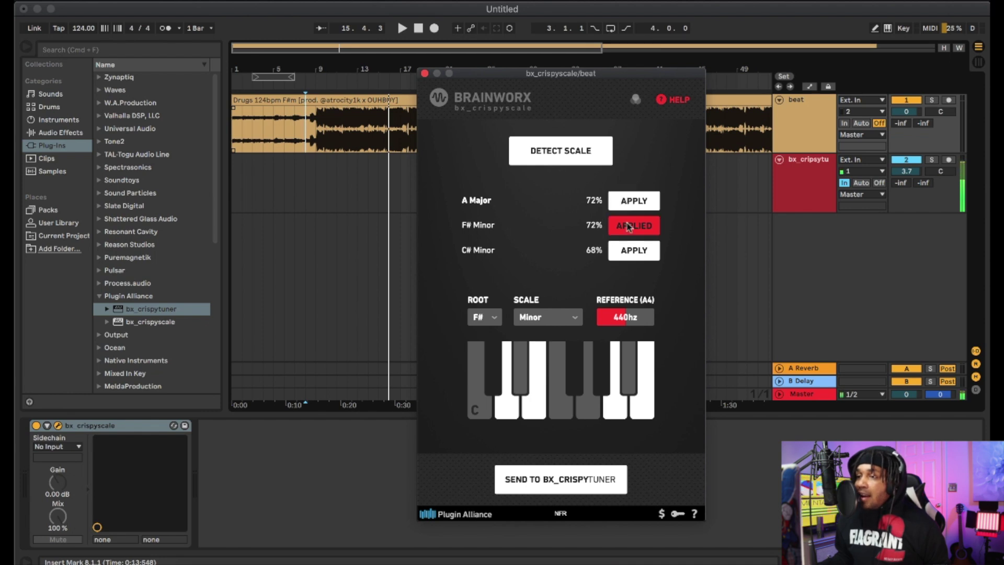
click(587, 491)
click(826, 181)
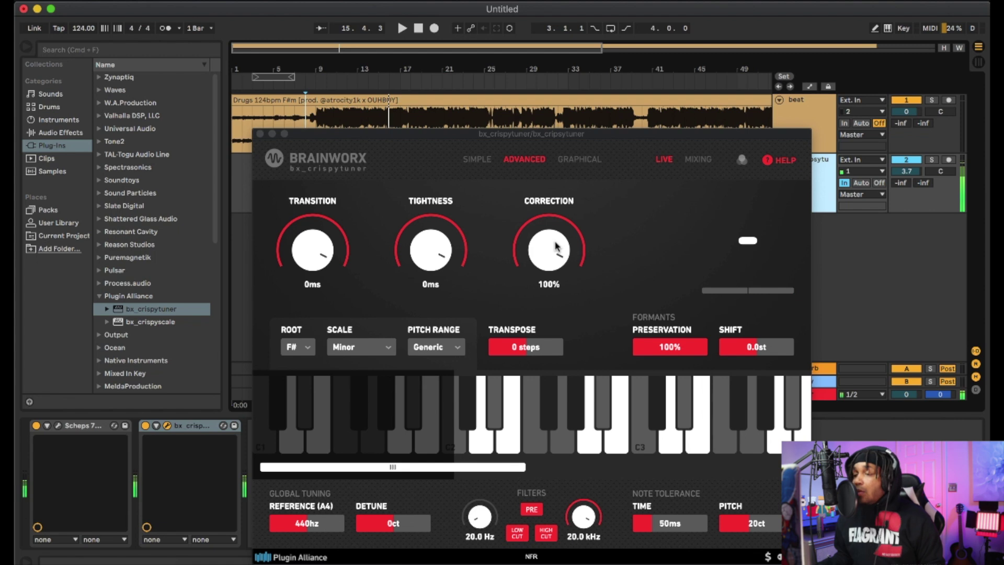
drag(544, 133, 555, 91)
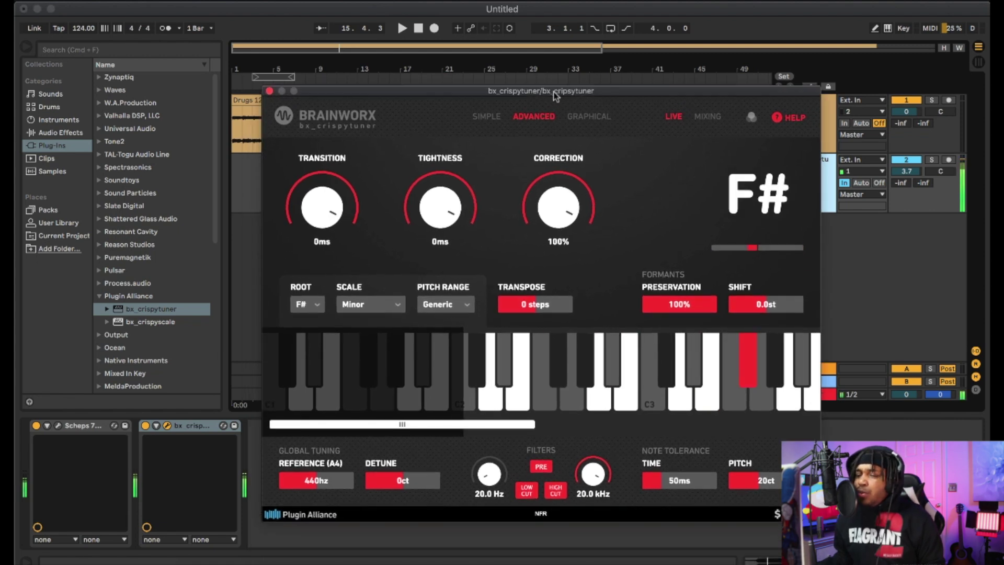
Step: Close the tuner window and raise the bx_cripsytuner track's Reverb and Delay sends in Session View
key(Tab)
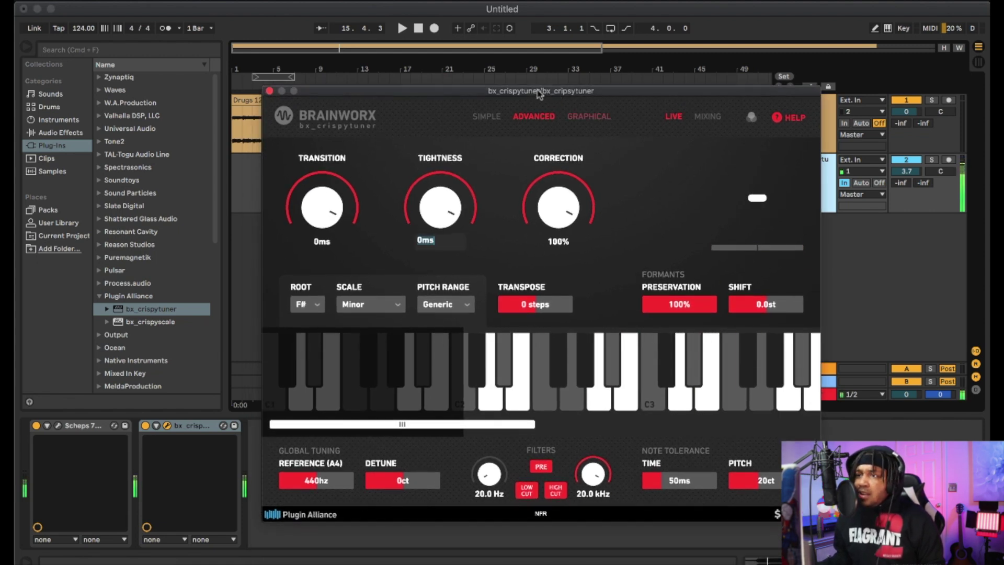
click(269, 90)
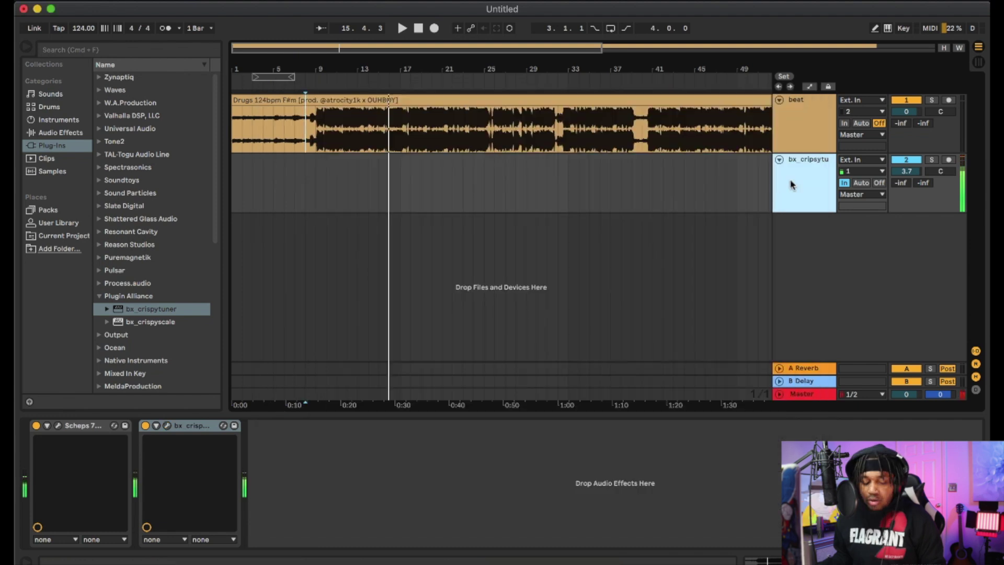
key(Tab)
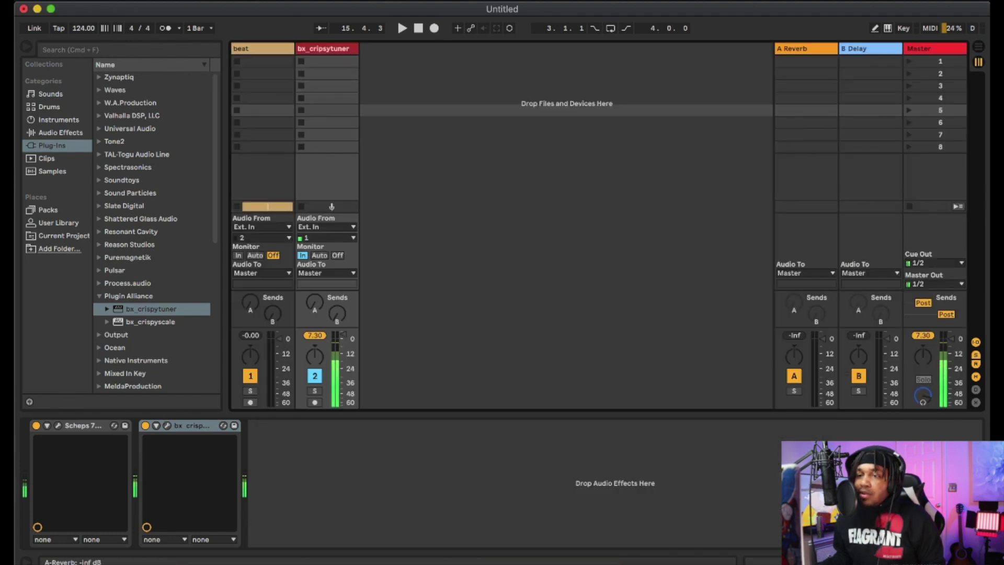
drag(314, 302, 314, 293)
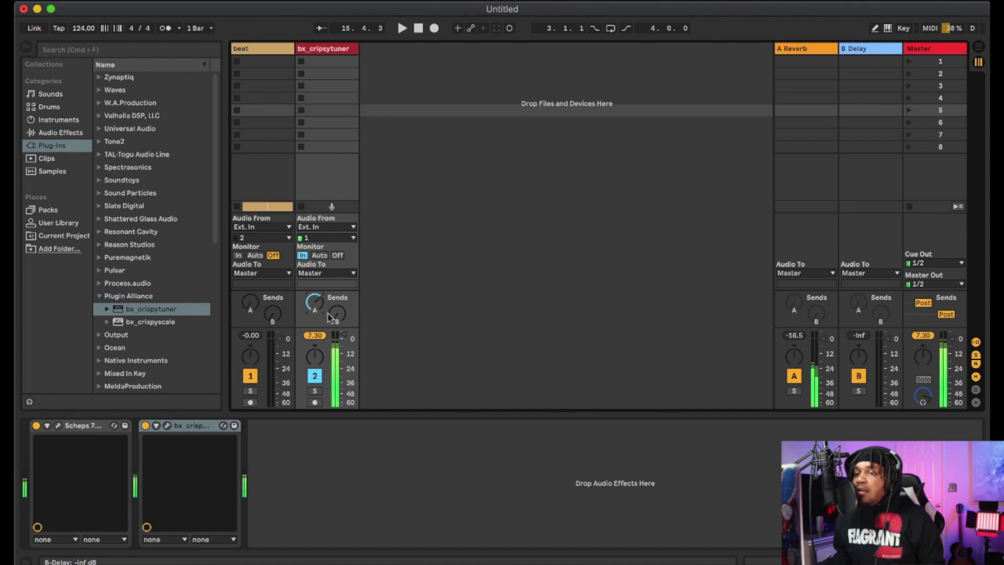
Step: Set the return track's Delay to 4 synced divisions on both linked channels, with its filter enabled at 13.4 kHz and width 8.44
click(869, 61)
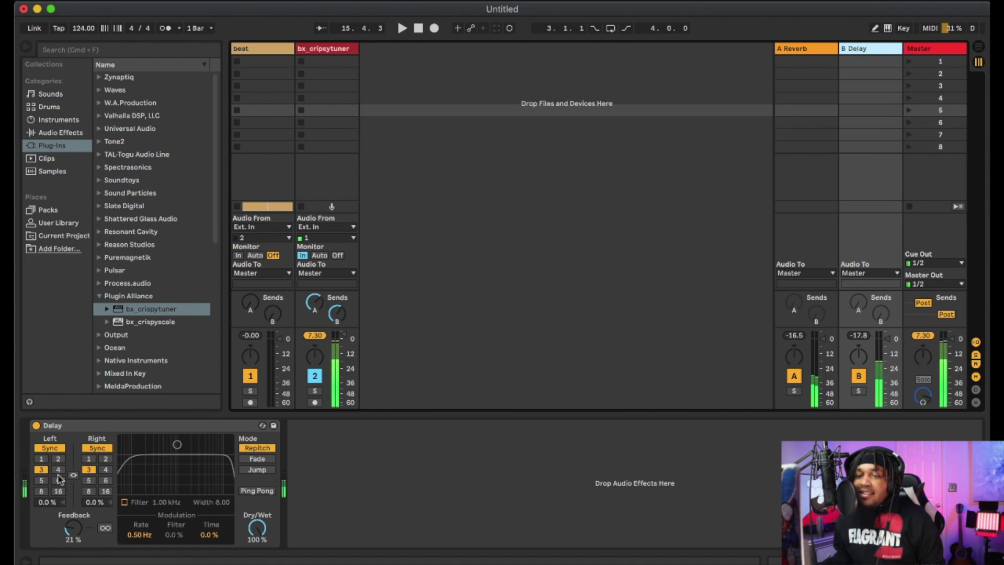
click(105, 469)
click(73, 474)
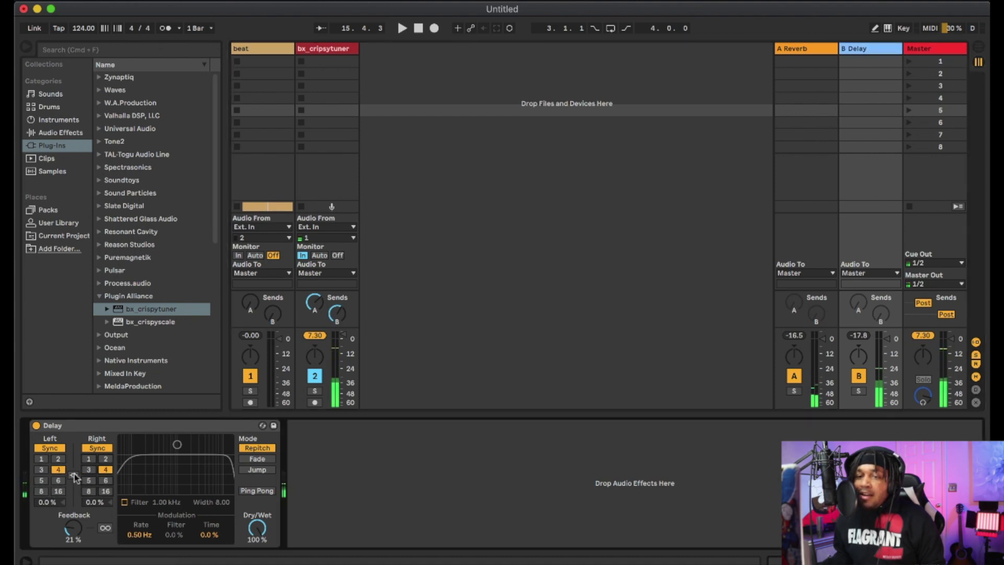
click(124, 502)
drag(177, 444, 224, 442)
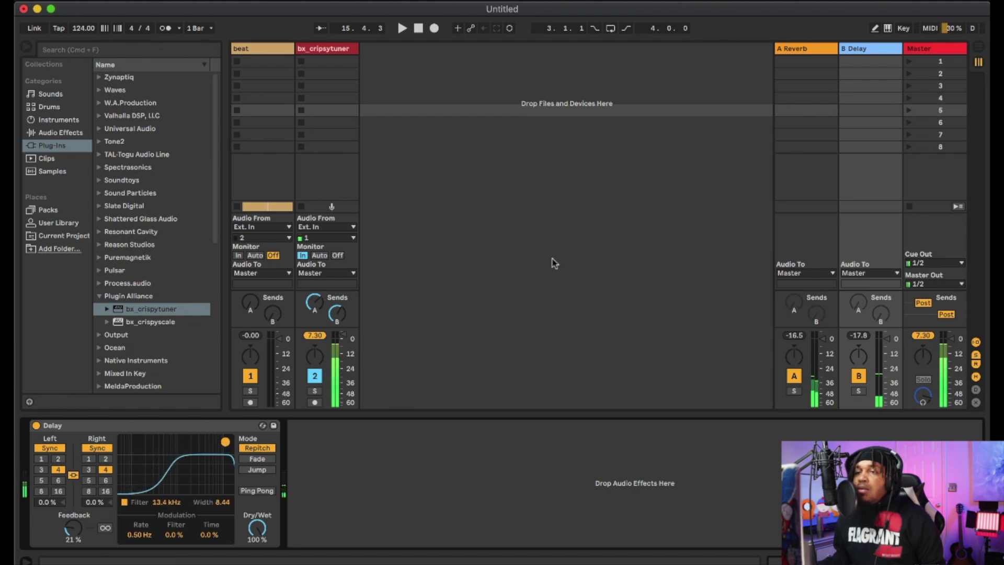
Step: Duplicate the bx_cripsytuner track in Arrangement View and turn input monitoring off on the copy
key(Tab)
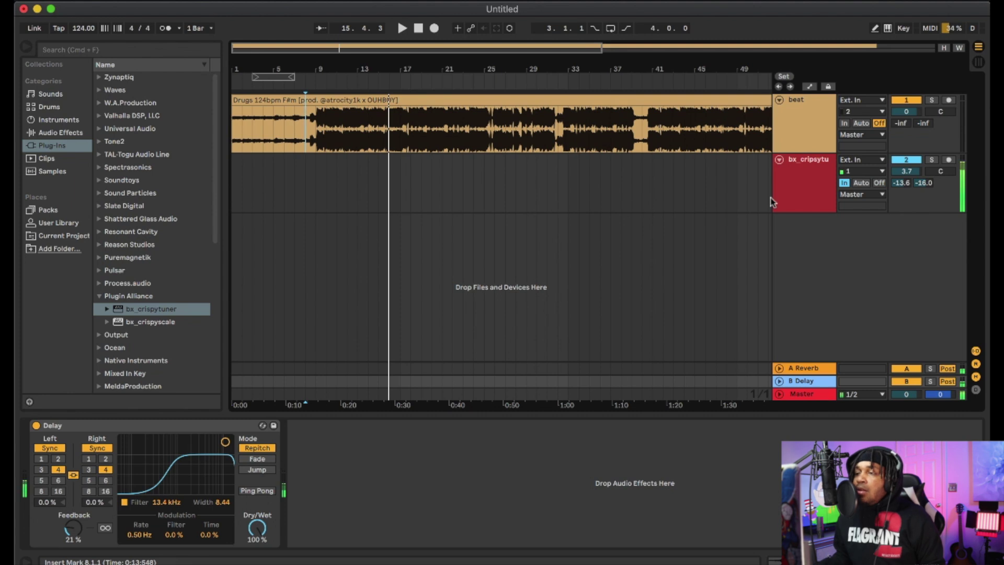
right_click(805, 187)
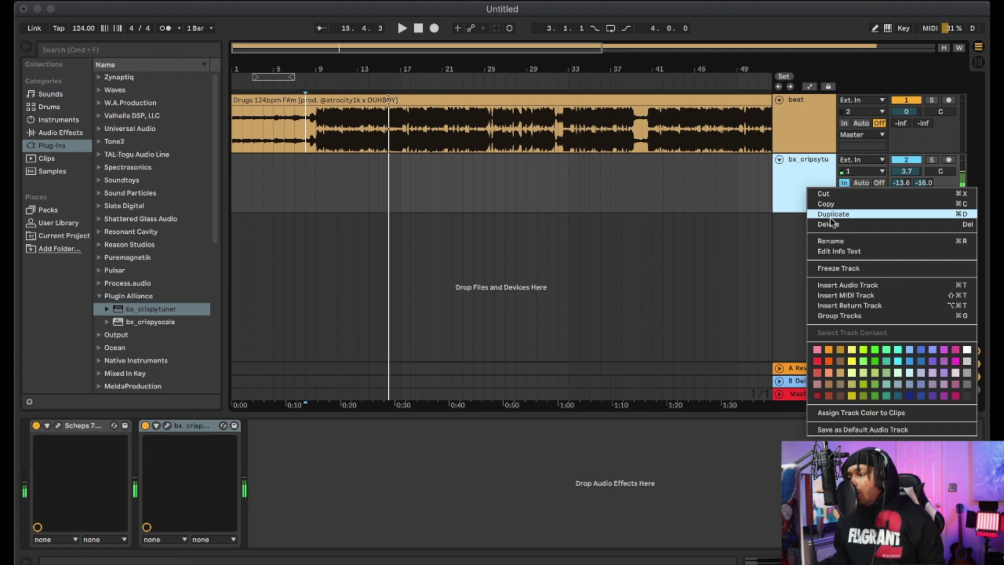
click(859, 214)
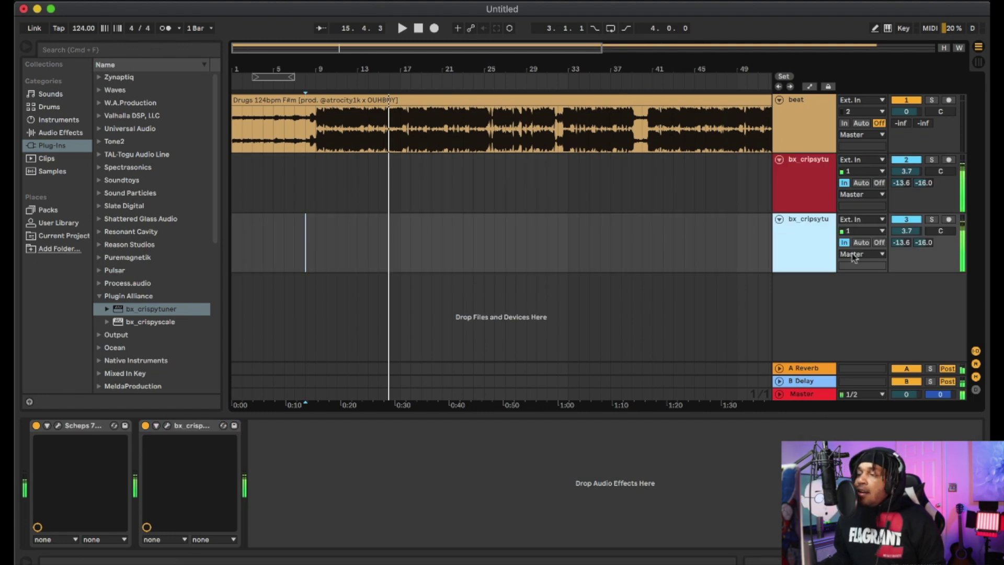
click(878, 242)
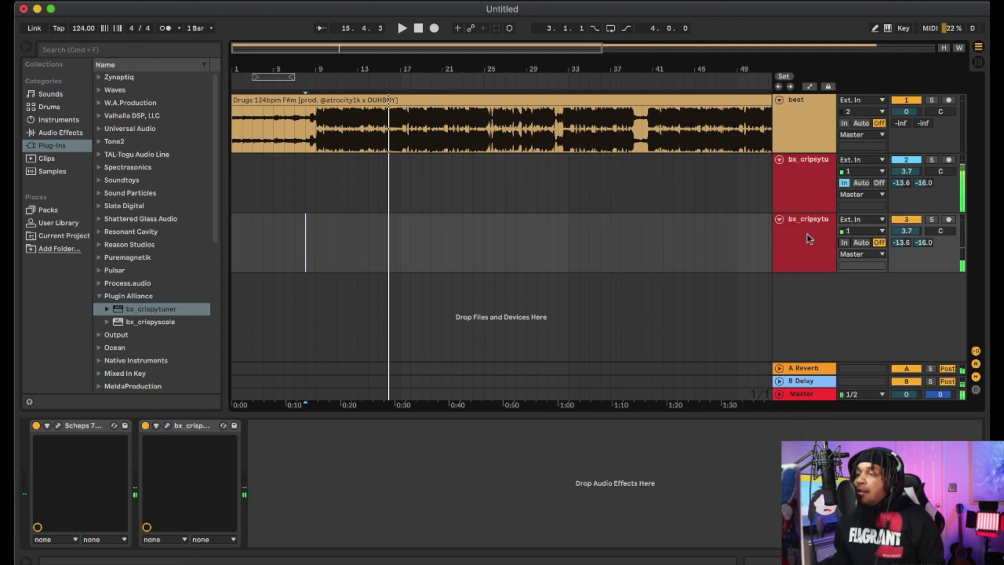
Step: Return the playhead to the song start and open bx_crispytuner on the original bx_cripsytuner track
click(419, 30)
click(805, 199)
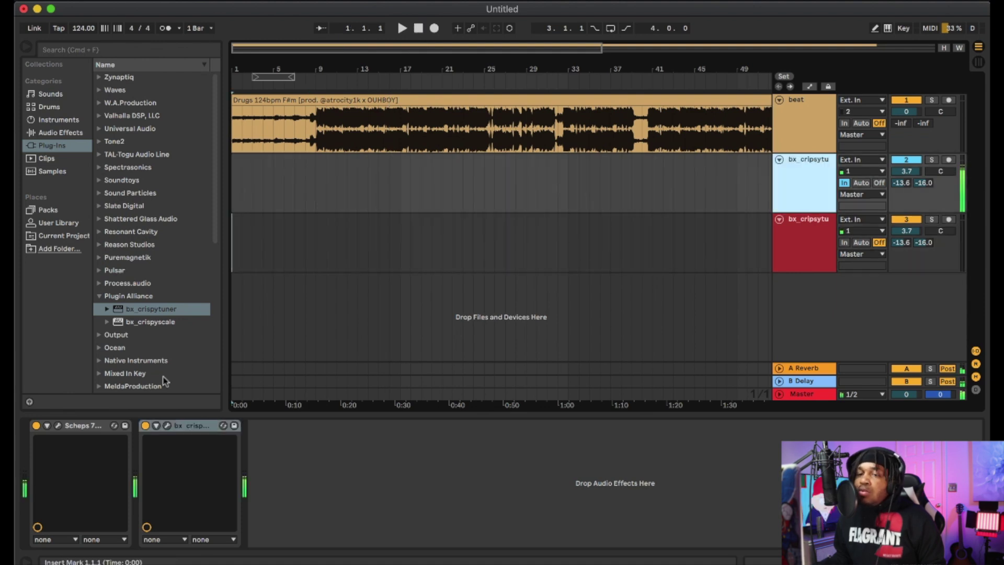
click(167, 426)
drag(565, 89, 590, 137)
Step: Arm the original bx_cripsytuner track and start recording from bar 1
click(421, 29)
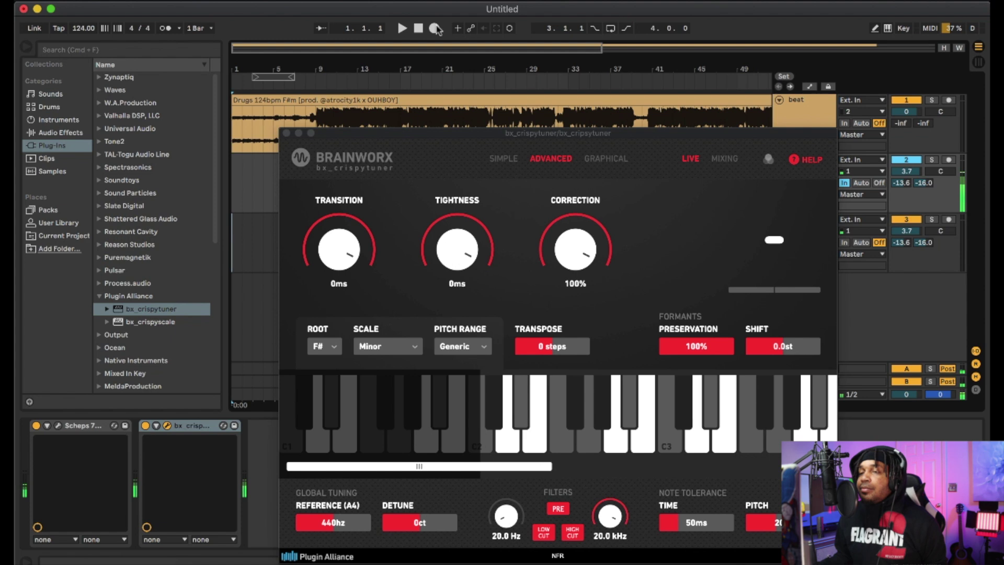
key(space)
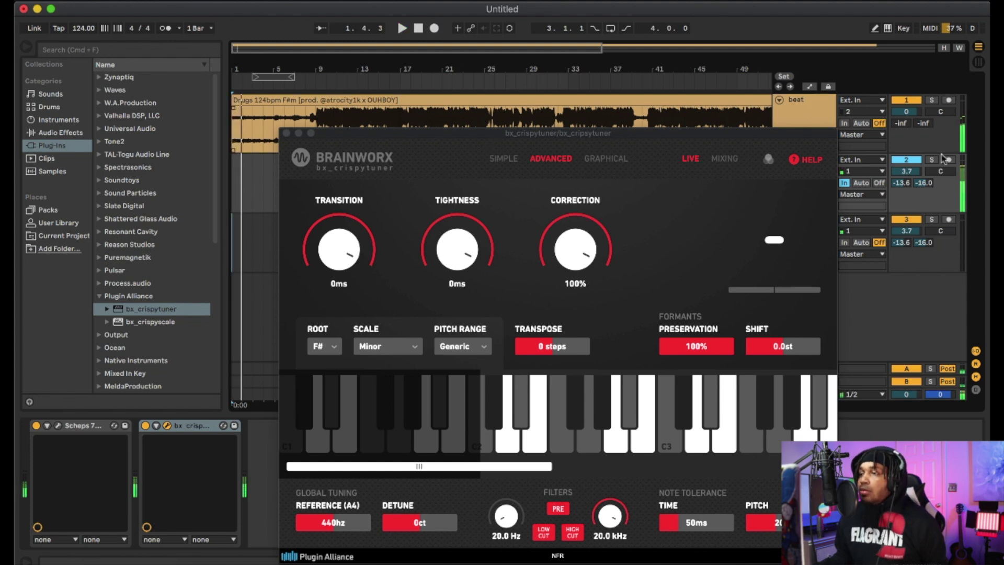
key(space)
click(949, 160)
key(F9)
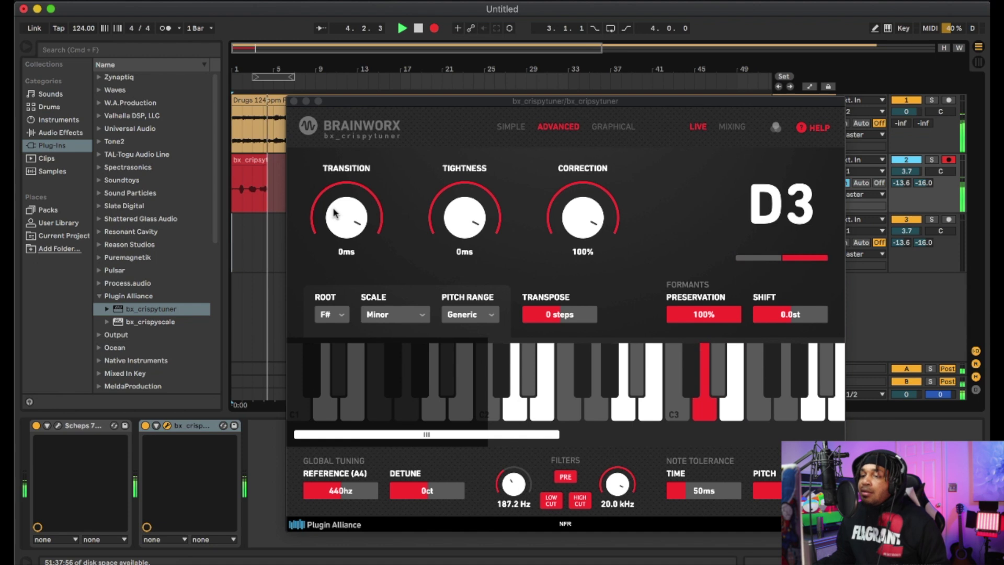
Step: While recording, raise the low-cut filter to 295.3 Hz and set the pitch range to Bass
drag(511, 481, 512, 452)
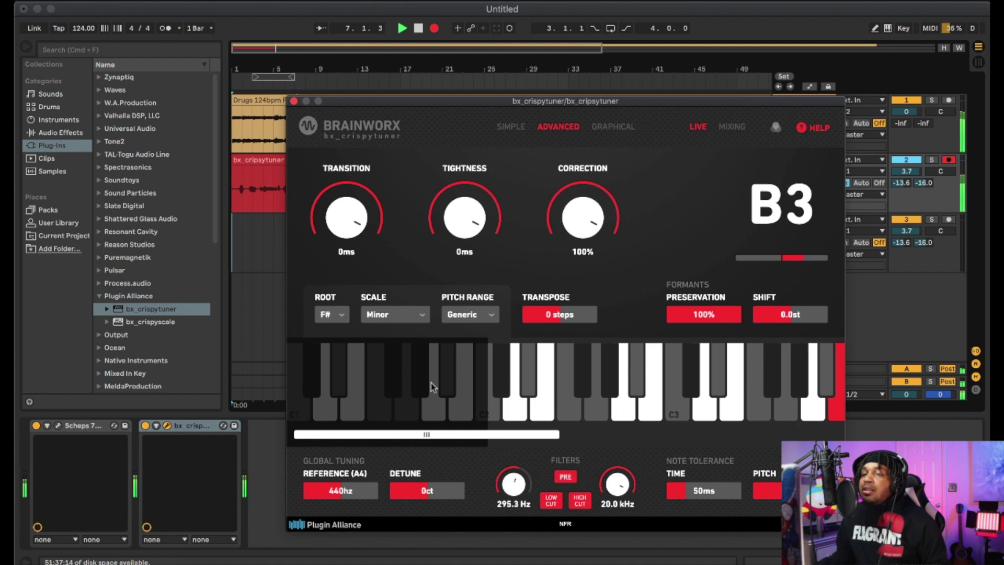
click(460, 315)
click(462, 348)
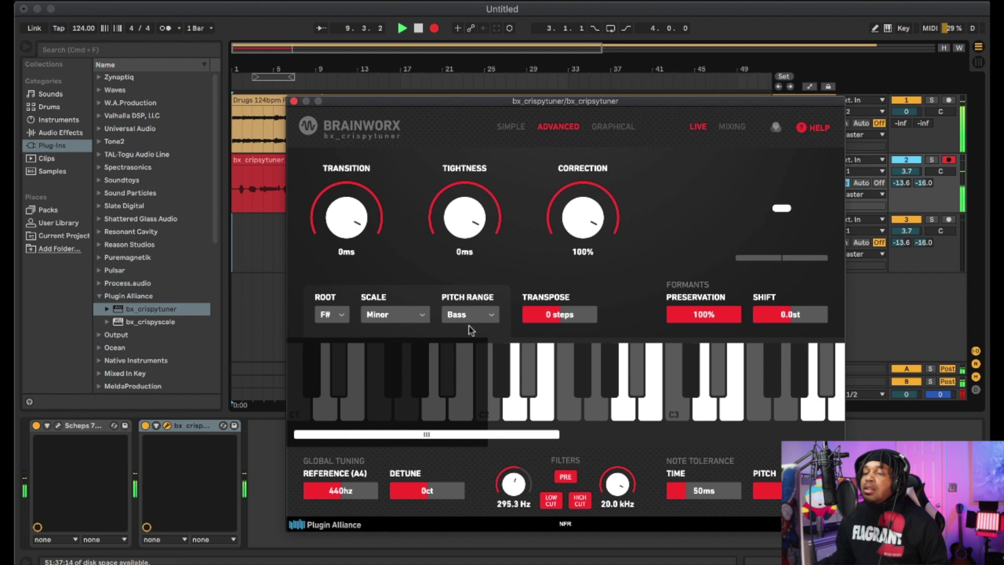
Step: Try the low-cut filter at 500 Hz, lower it to 220.2 Hz, and stop recording
drag(474, 110, 555, 134)
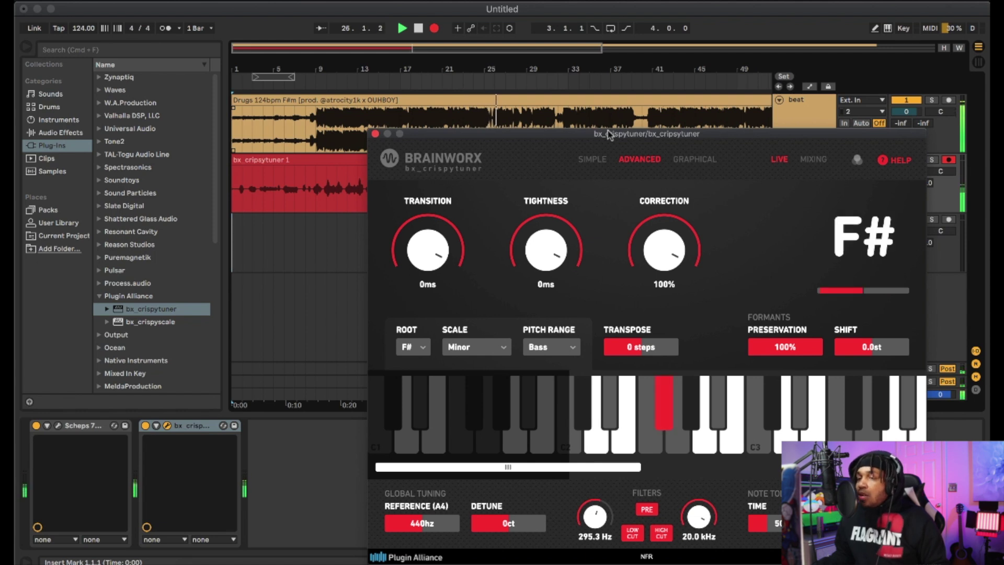
double_click(595, 518)
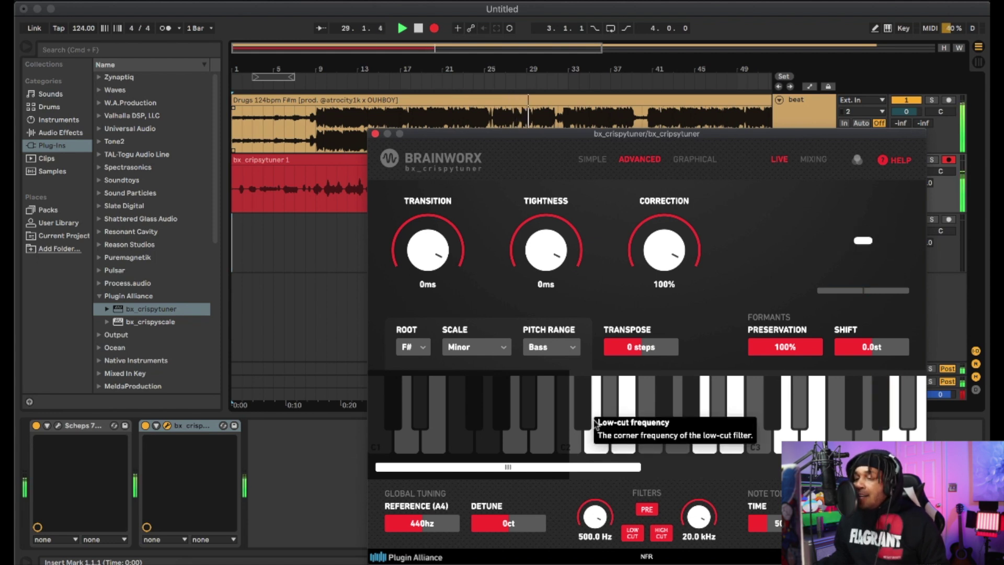
drag(590, 488, 589, 542)
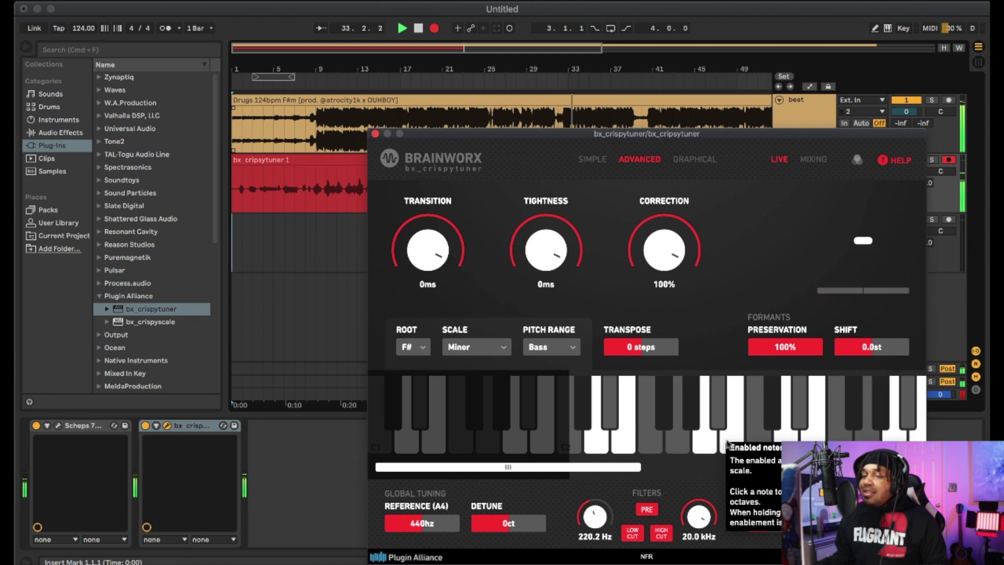
drag(535, 467, 592, 469)
key(space)
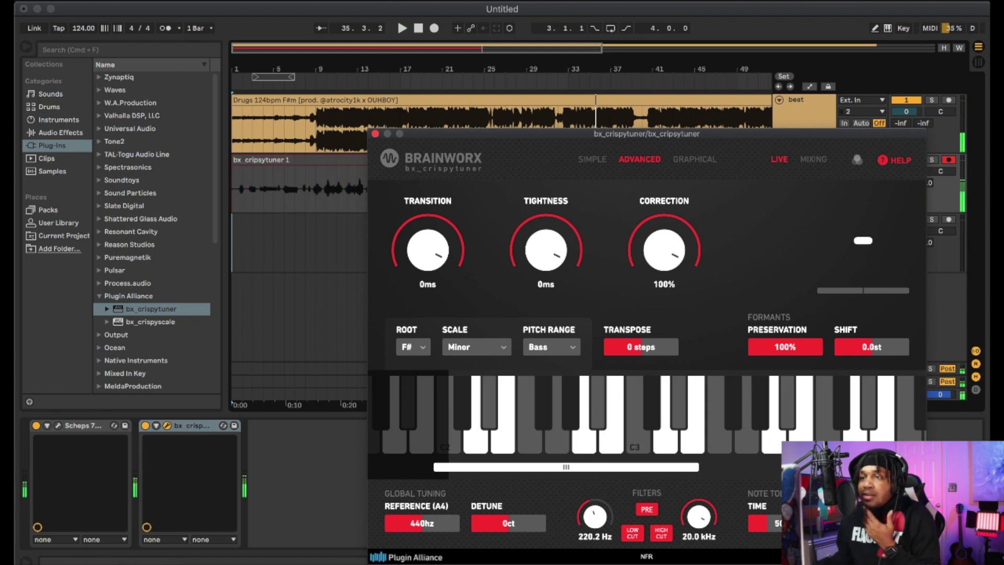
Step: Close the tuner window, move the recorded vocal clip to the duplicate track, and place the insert marker at bar 8 on the original track
click(400, 58)
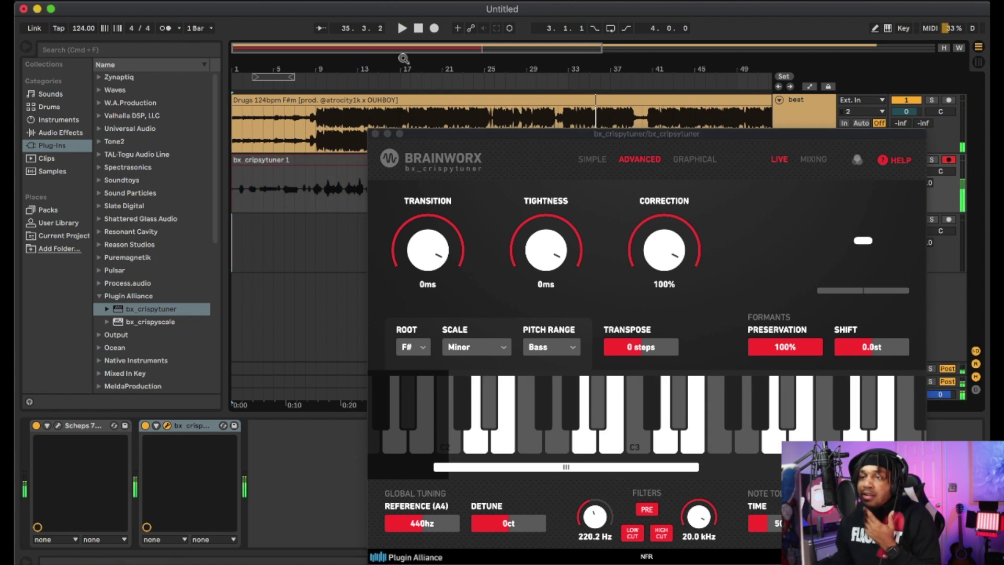
click(375, 134)
click(366, 204)
key(super+d)
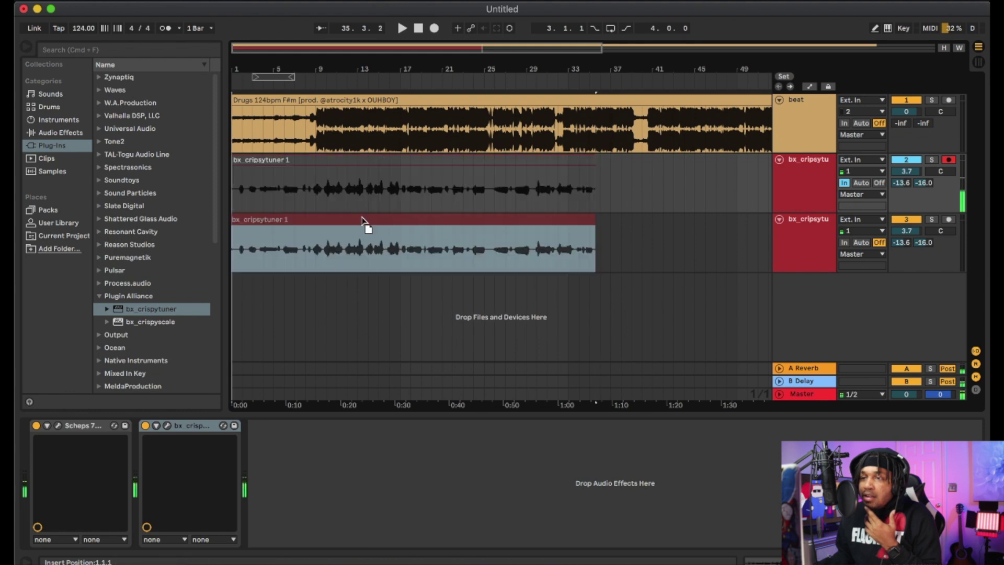
drag(365, 222, 366, 224)
click(305, 173)
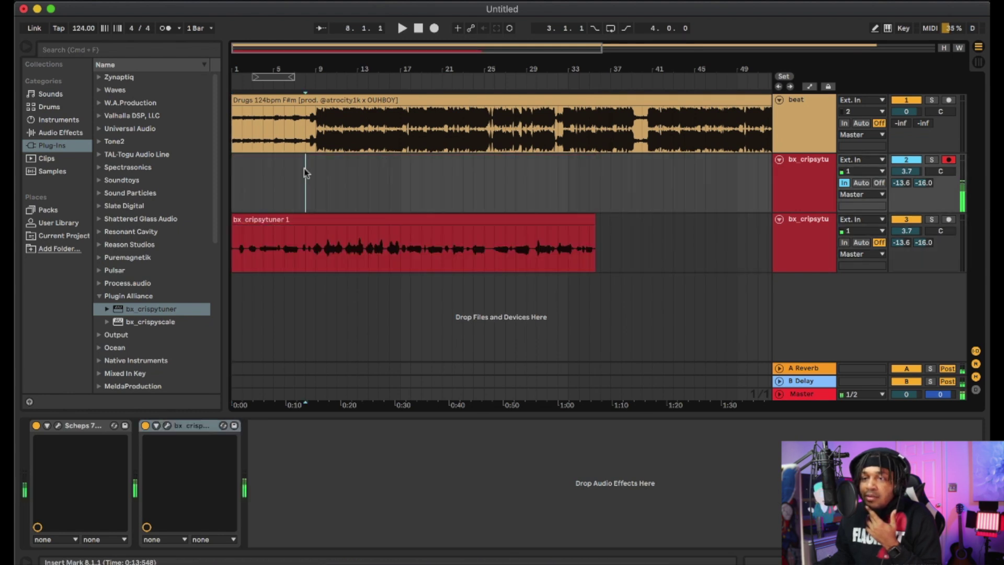
Step: Duplicate the track holding the recorded vocal take and delete the copied clip from the new track
right_click(801, 238)
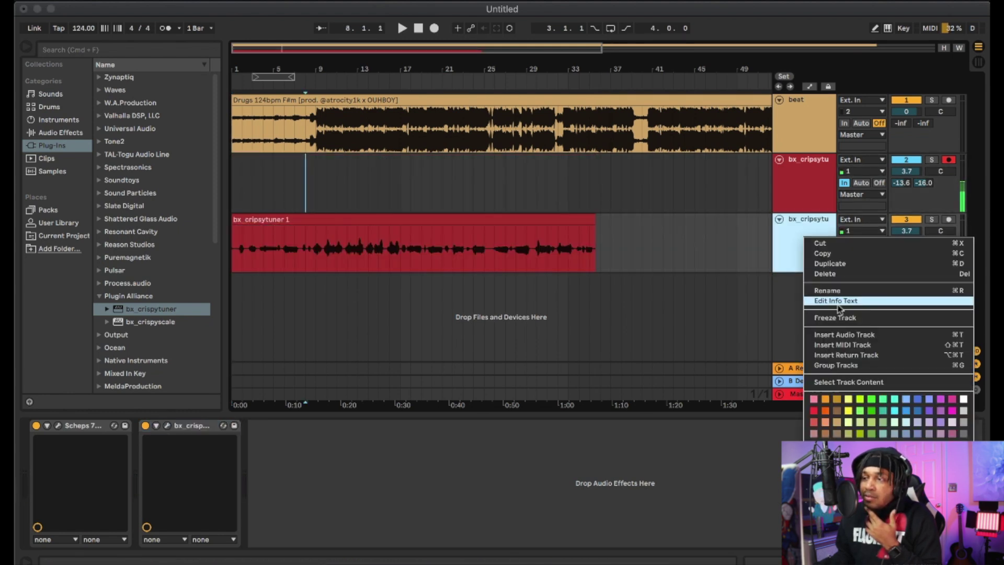
click(831, 265)
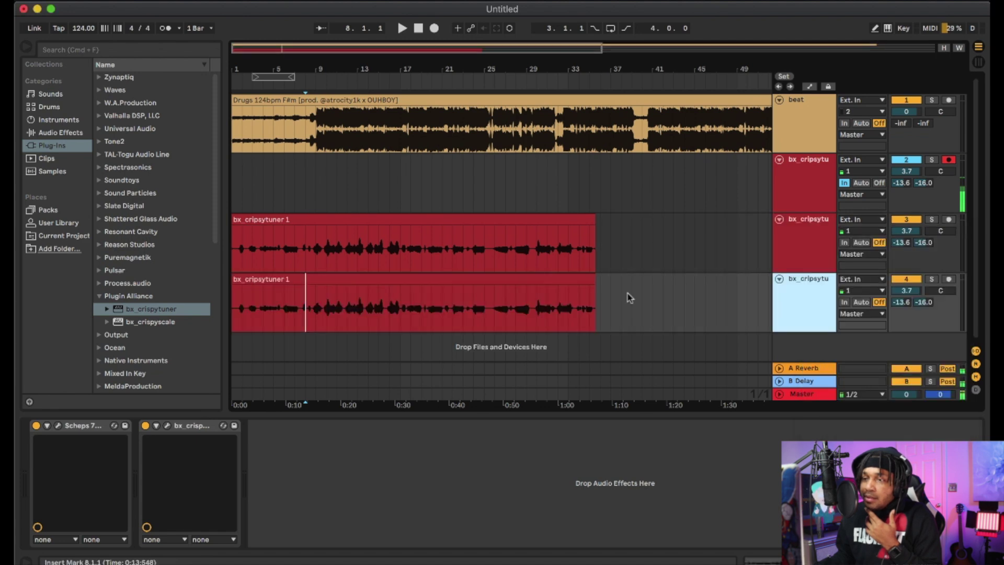
click(538, 283)
key(Delete)
Step: Play the song from bar 7, lower the beat track's volume to -2.5 dB, and return the insert marker to bar 7
click(305, 166)
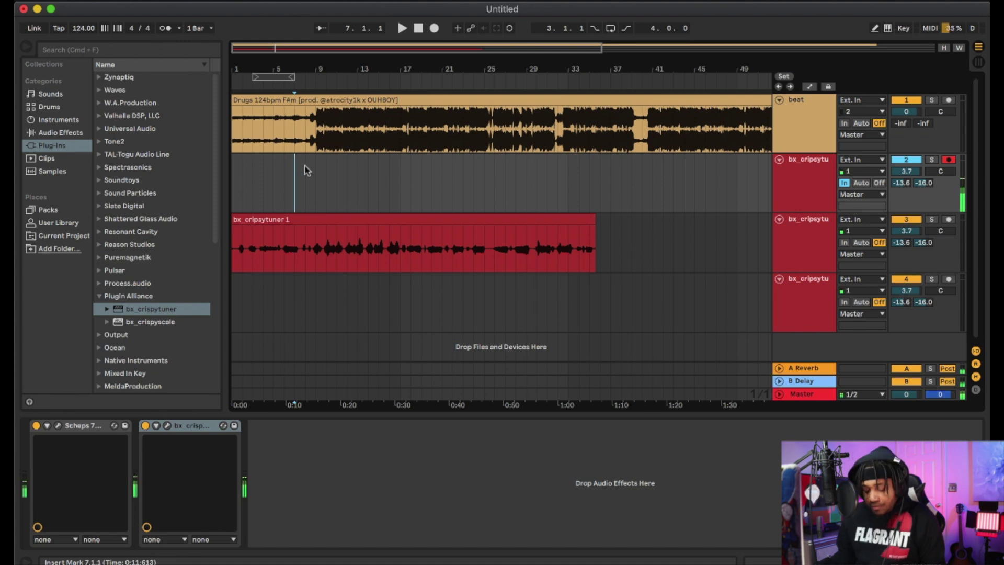
key(space)
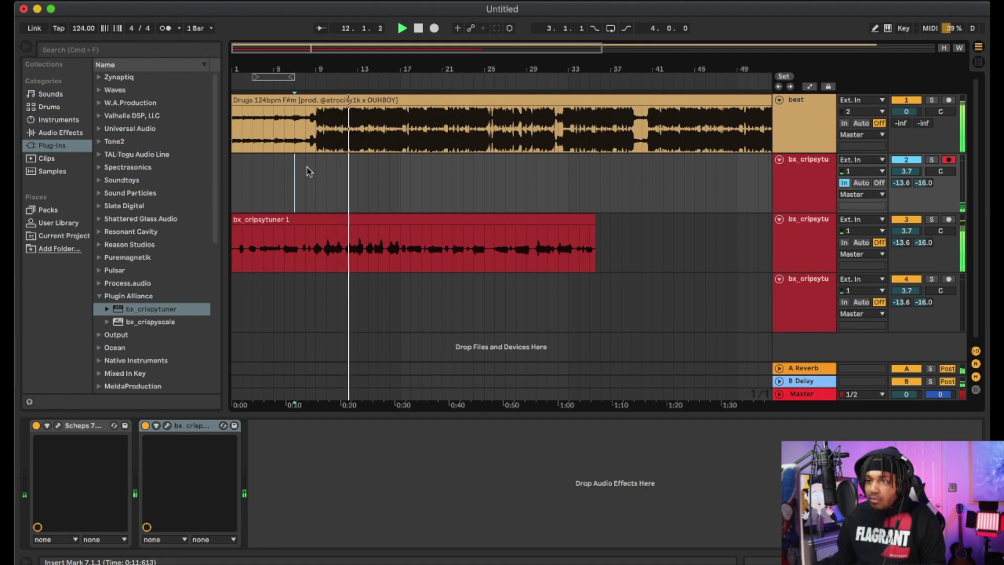
drag(911, 116, 909, 117)
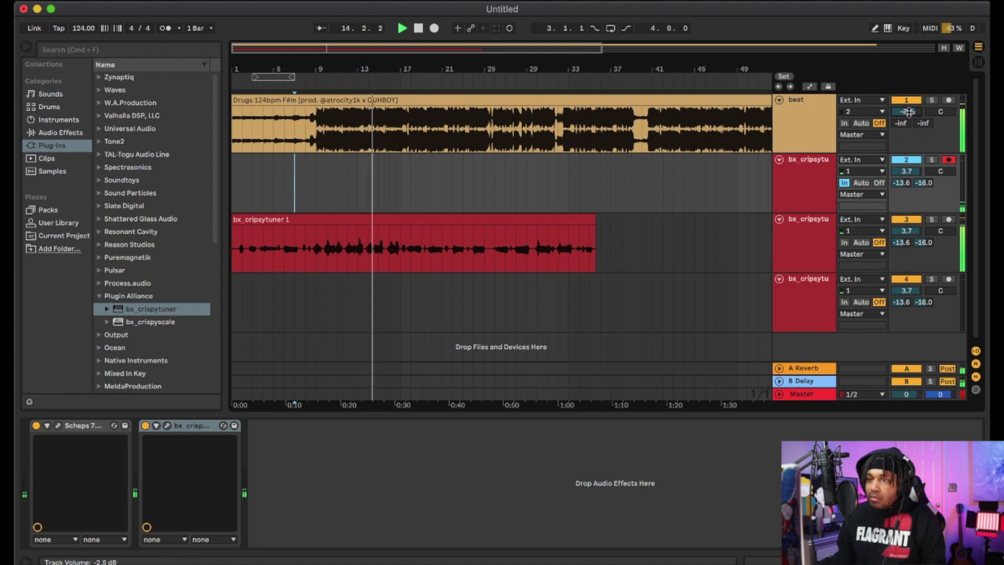
click(824, 229)
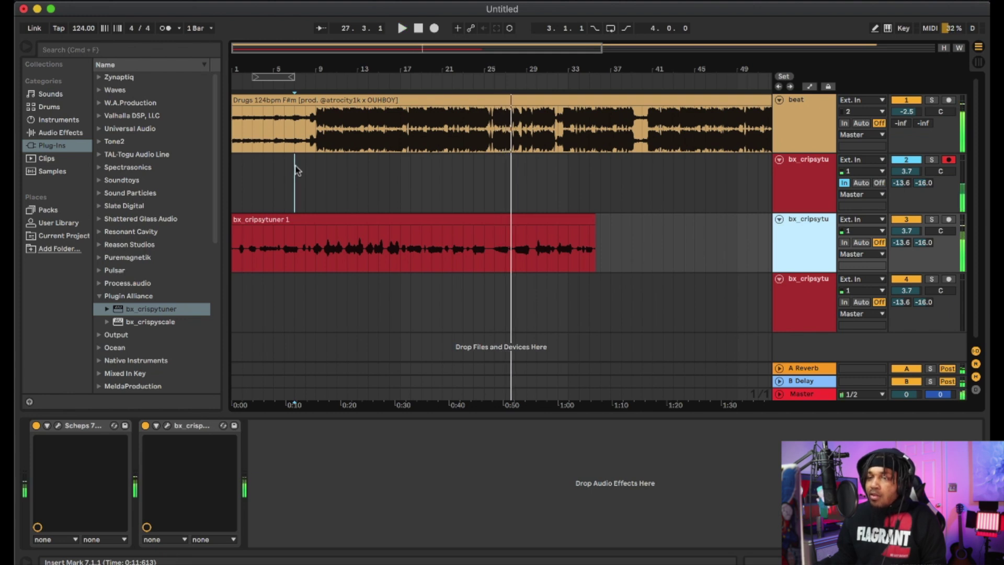
click(296, 170)
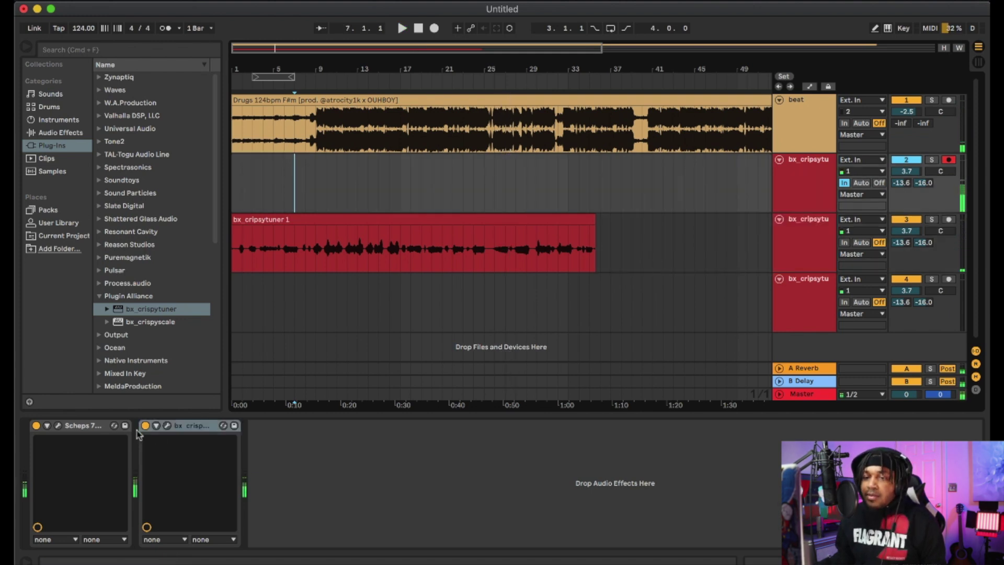
Step: Lower the low-cut filter to 139.7 Hz in the armed track's bx_crispytuner and close its window
click(826, 190)
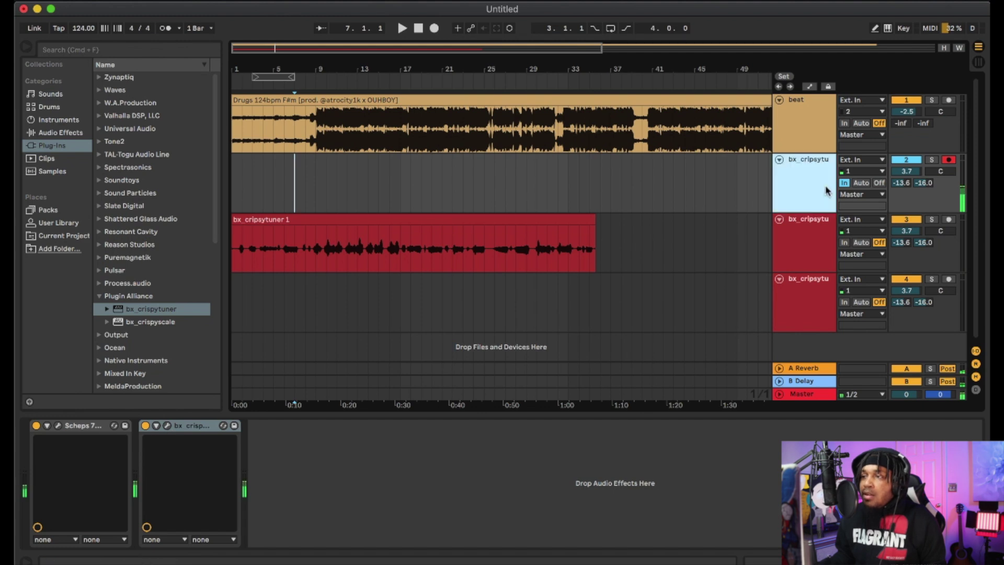
click(167, 426)
drag(557, 142, 530, 111)
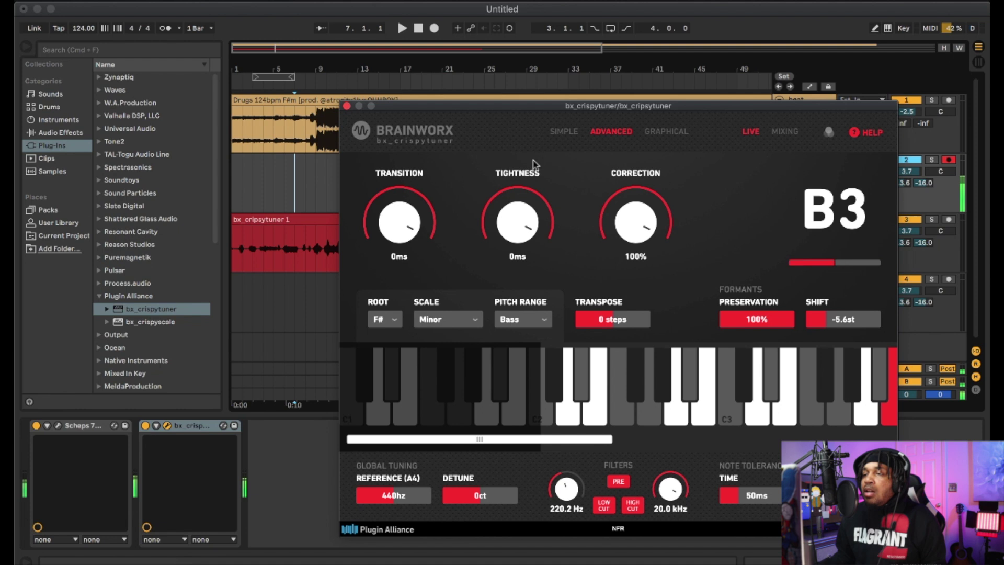
scroll(411, 228, up, 2)
scroll(405, 220, down, 2)
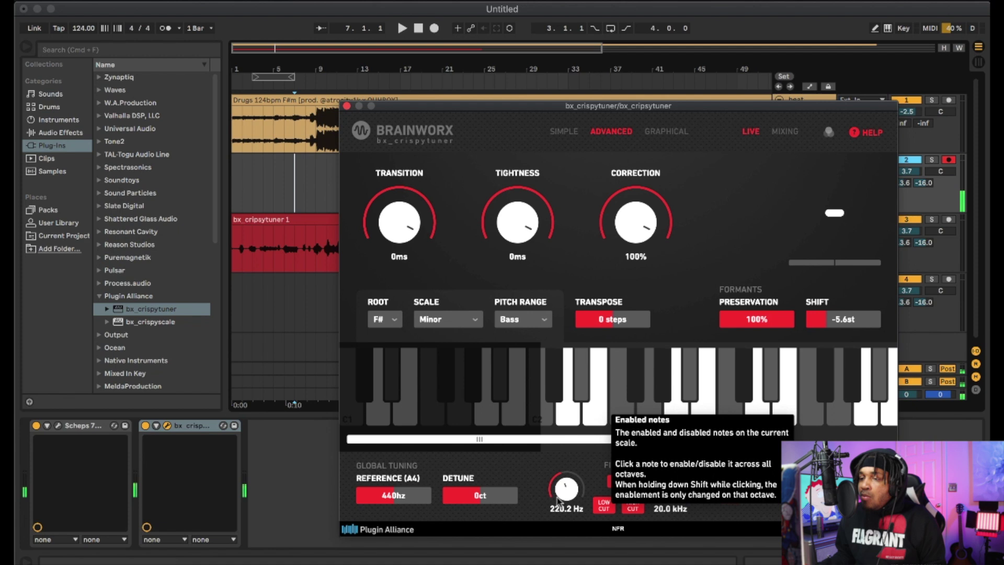
scroll(558, 516, down, 5)
scroll(558, 518, down, 1)
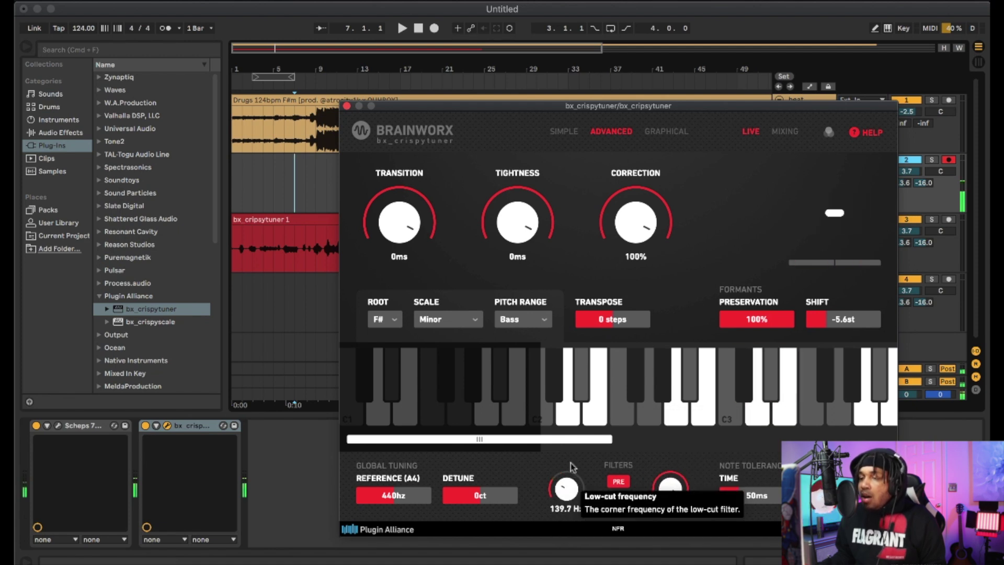
click(347, 106)
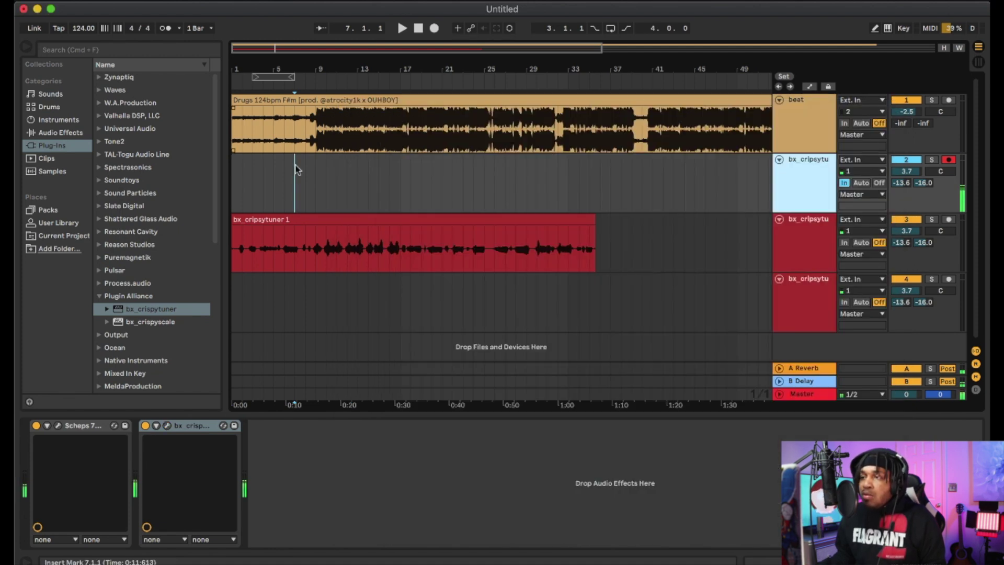
Step: Record a second vocal take from bar 7 and move its clip to the empty duplicate track
click(437, 29)
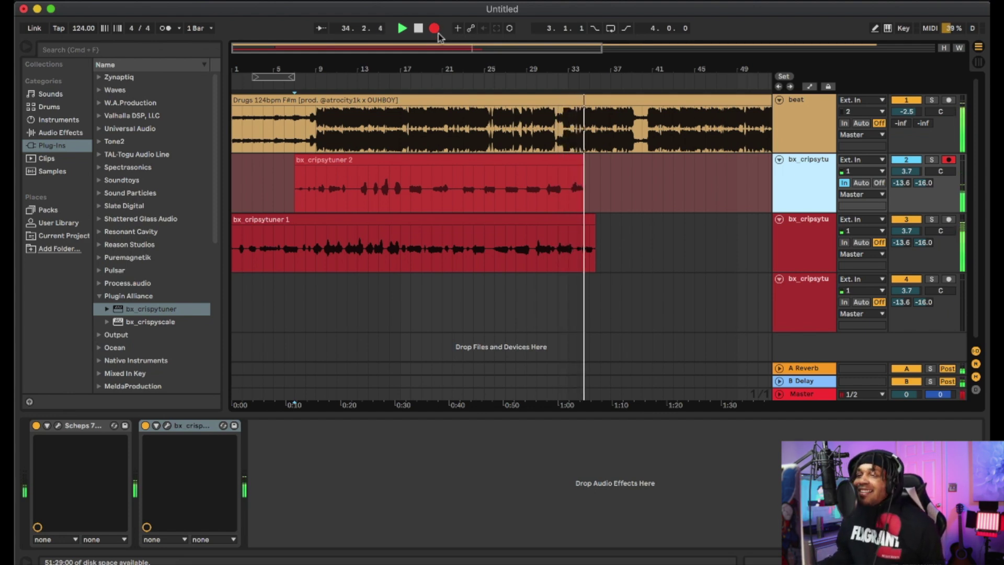
key(space)
drag(426, 161, 428, 281)
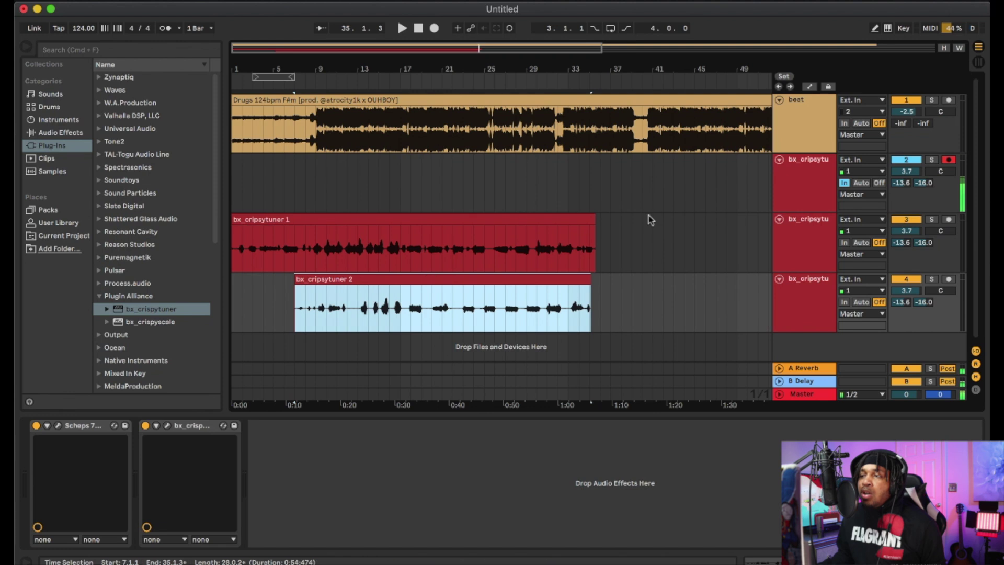
Step: Reset the formant shift to 0.0st in the armed track's bx_crispytuner and close its window
click(793, 183)
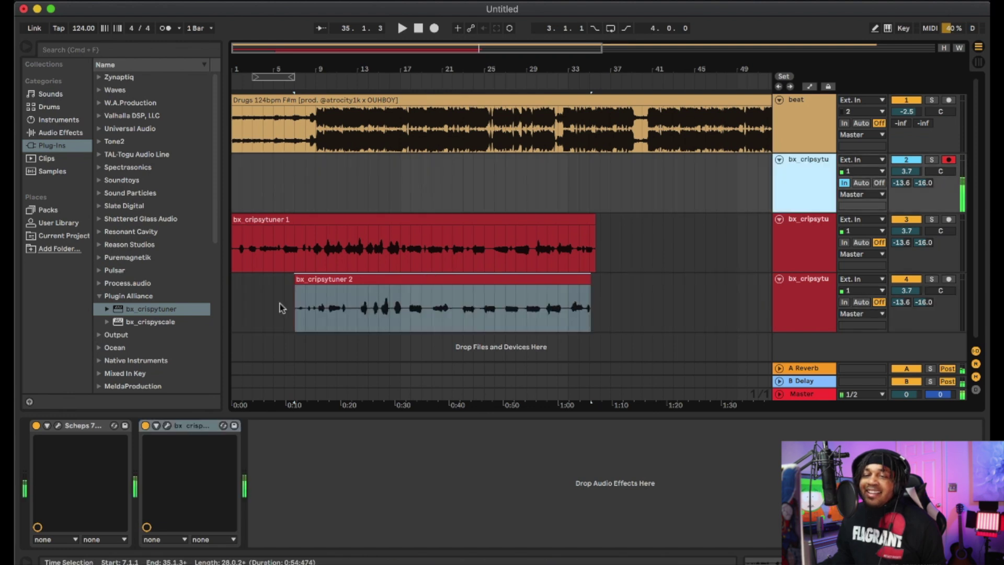
click(167, 426)
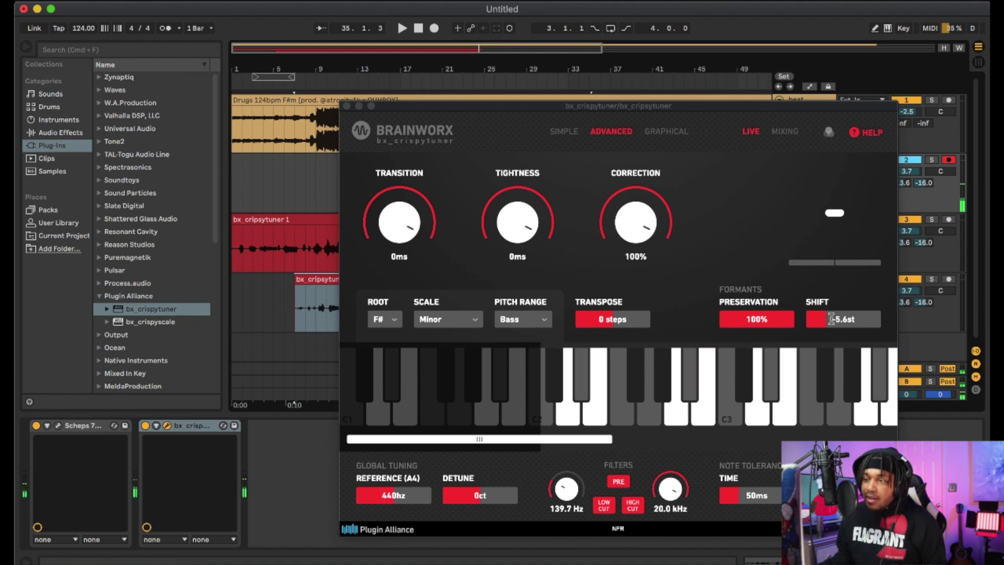
double_click(833, 322)
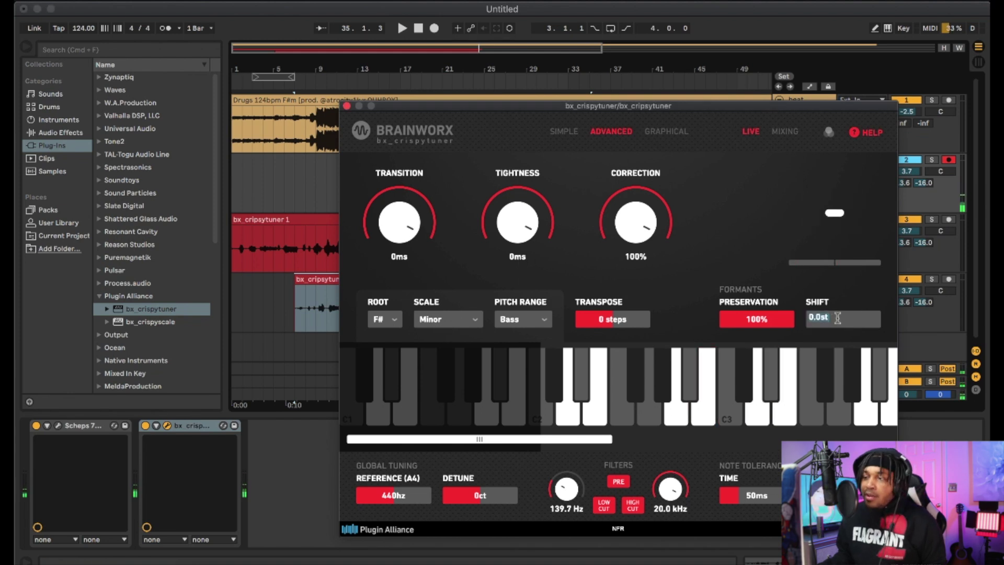
click(346, 107)
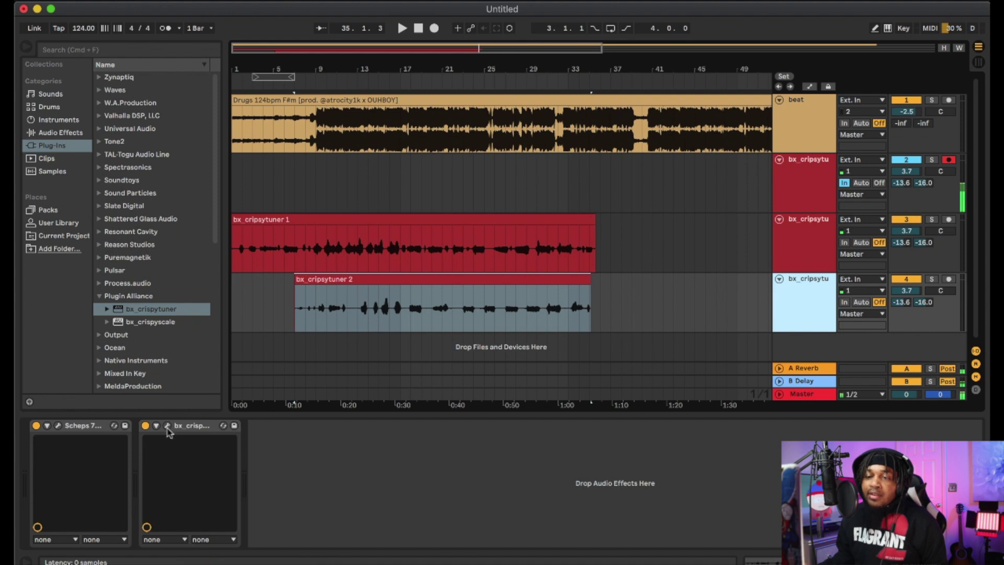
Step: Set the formant shift to about -3.7st in the bx_crispytuner on the second take's track
click(167, 427)
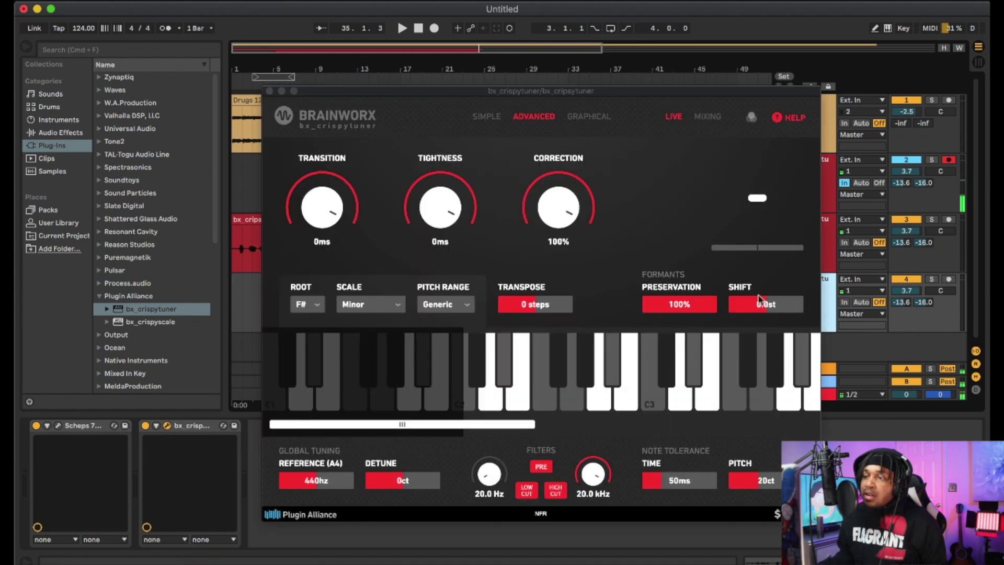
click(753, 309)
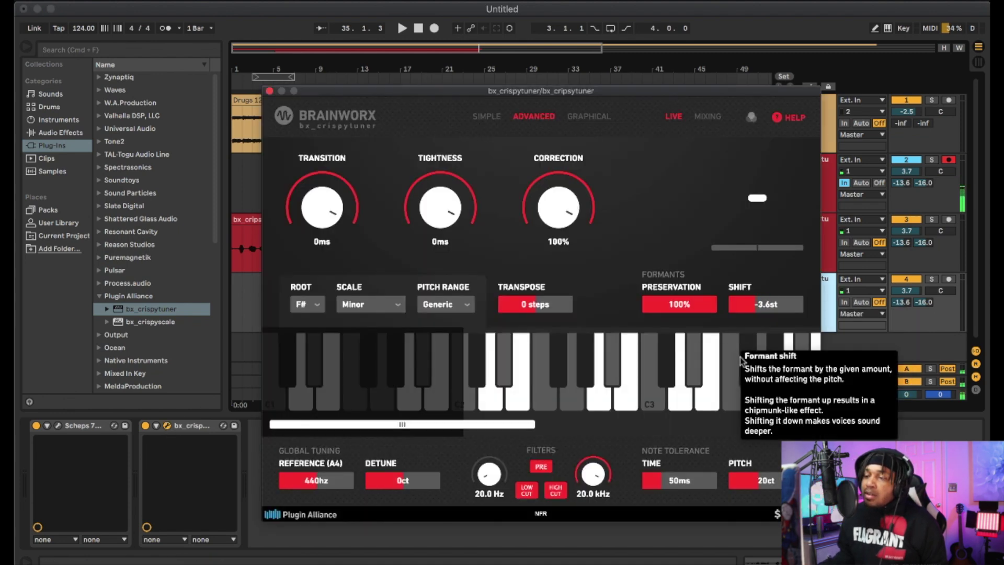
click(269, 91)
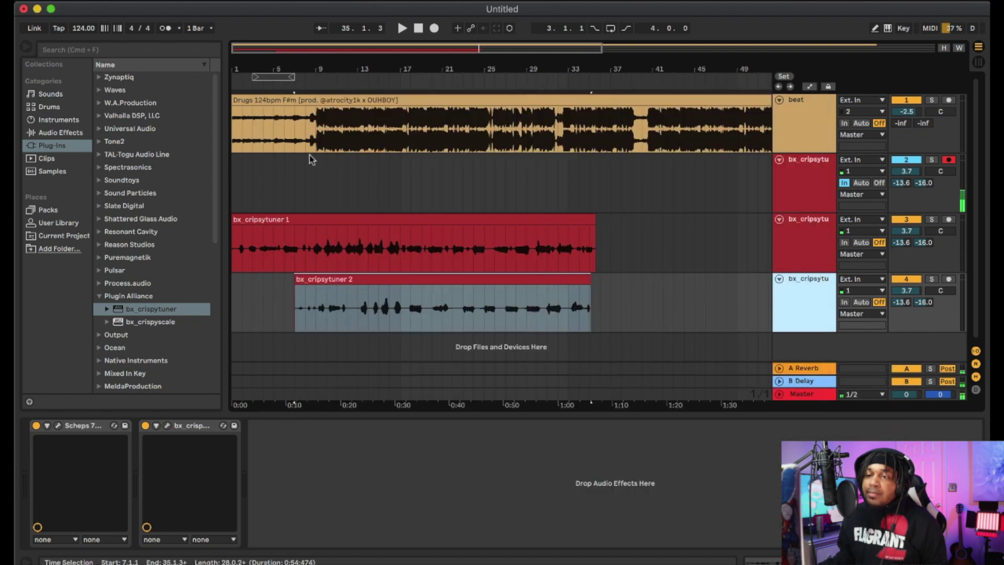
Step: Play both takes from bar 9 and lower the high-cut filter to 15.8 kHz in the second take's bx_crispytuner
click(312, 170)
key(space)
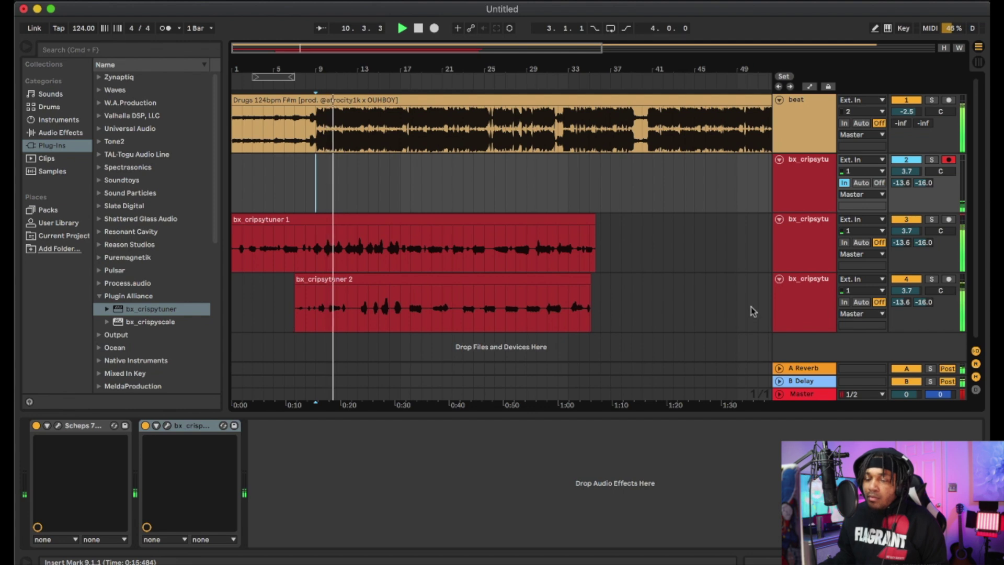
click(818, 304)
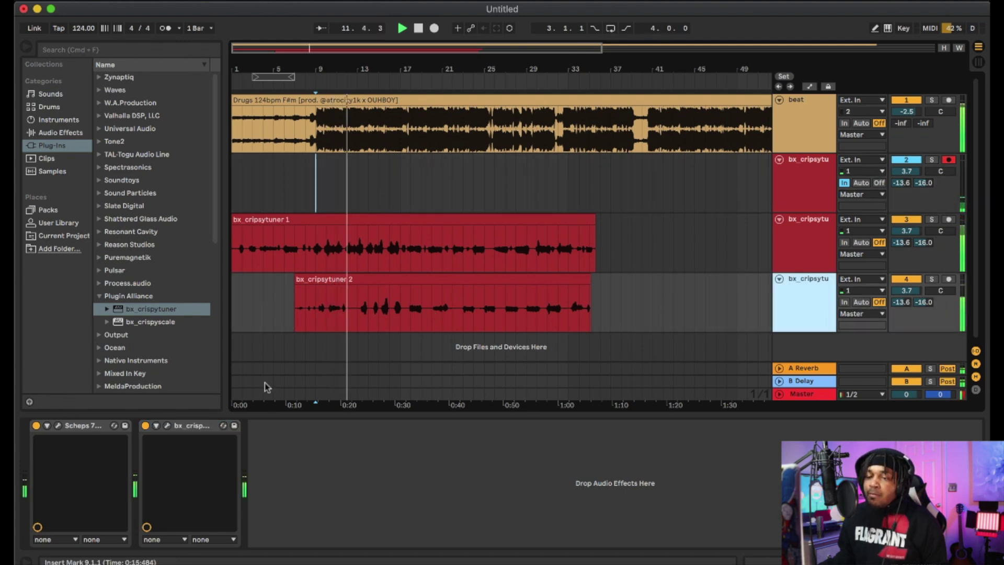
click(167, 426)
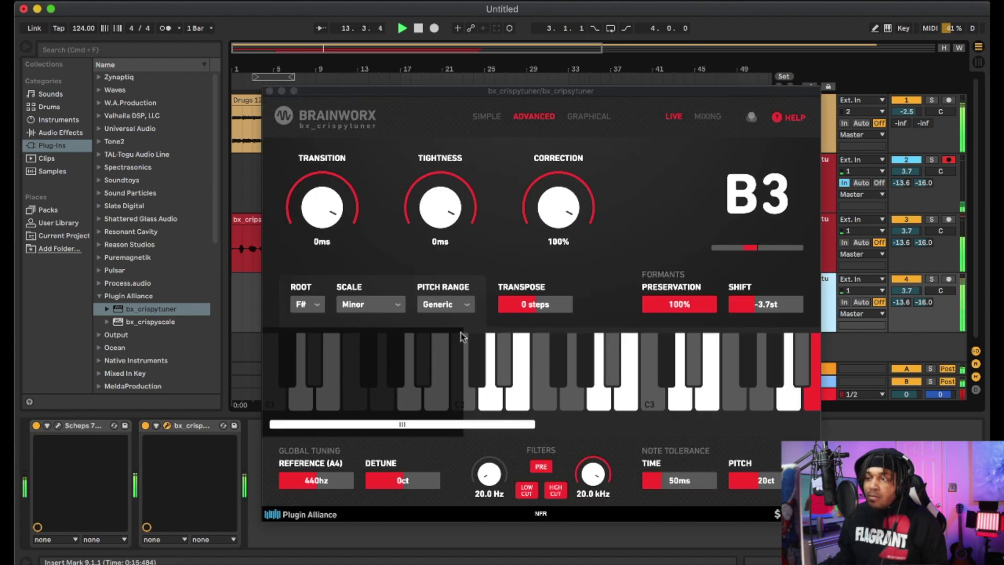
click(487, 477)
drag(593, 474, 592, 481)
drag(580, 520, 592, 473)
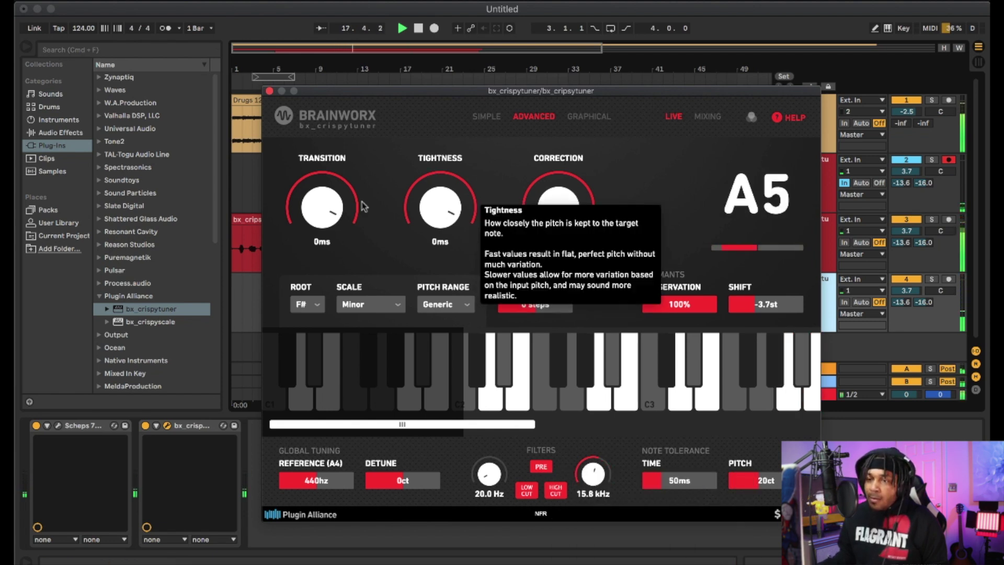
drag(331, 207, 331, 208)
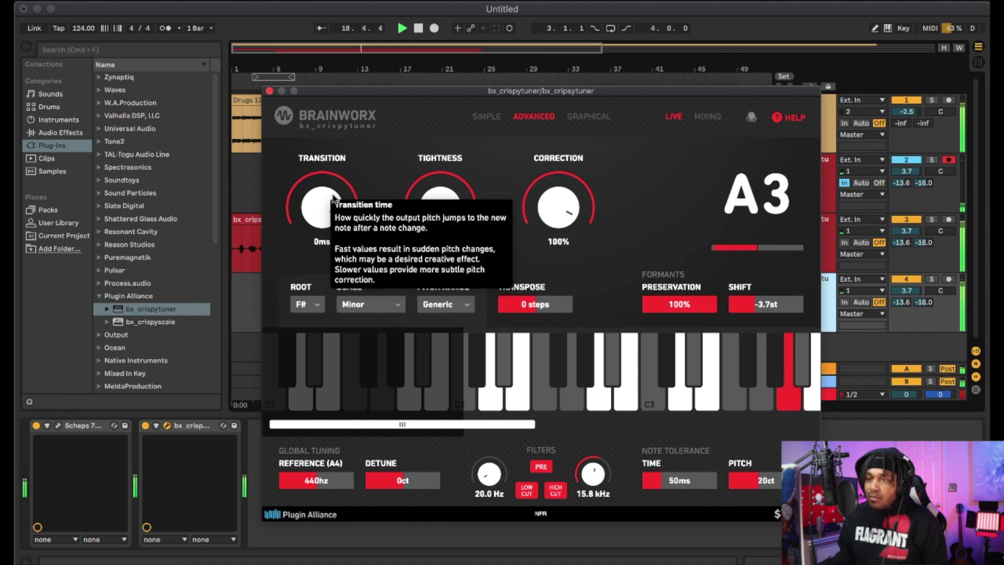
click(269, 91)
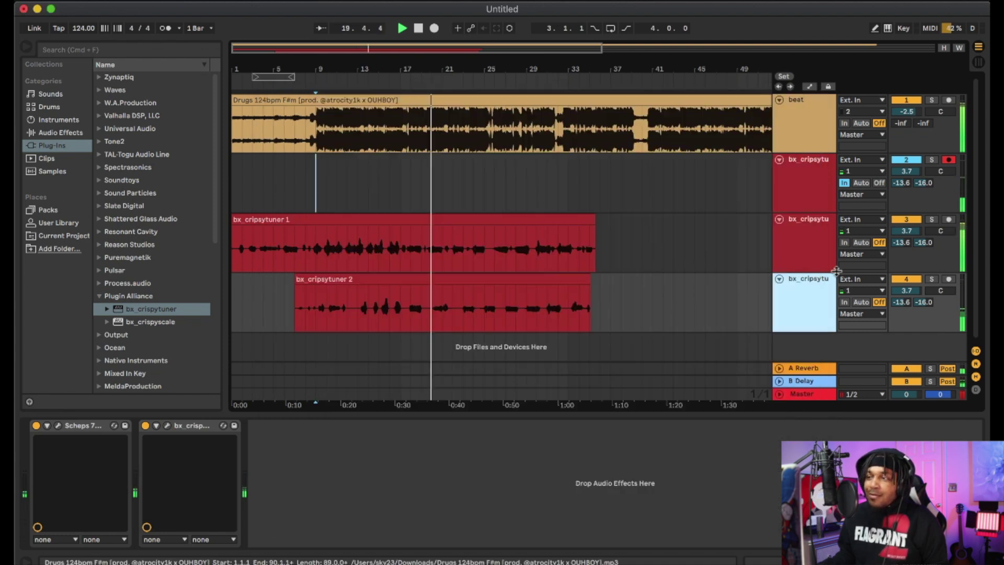
Step: Lower the volume of the second take's track to -2.1 dB and replay the takes from bar 8
mouse_move(906, 290)
mouse_down()
mouse_move(906, 301)
mouse_move(905, 283)
mouse_up()
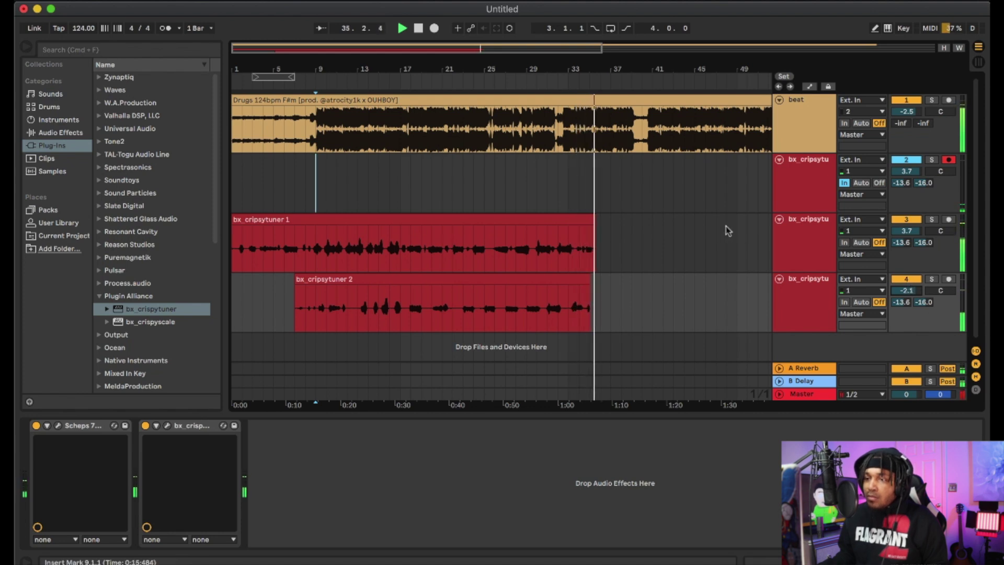
click(306, 168)
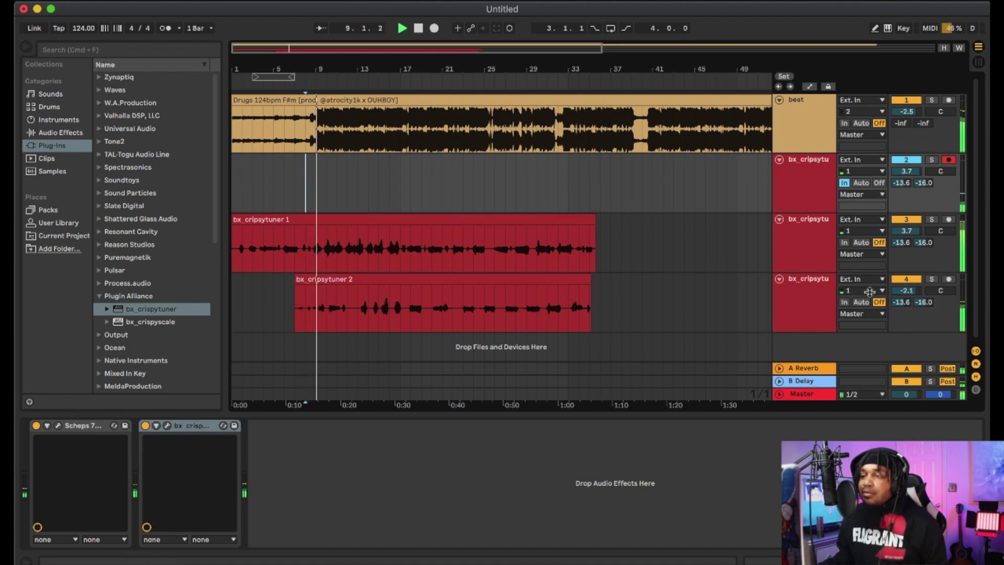
click(783, 296)
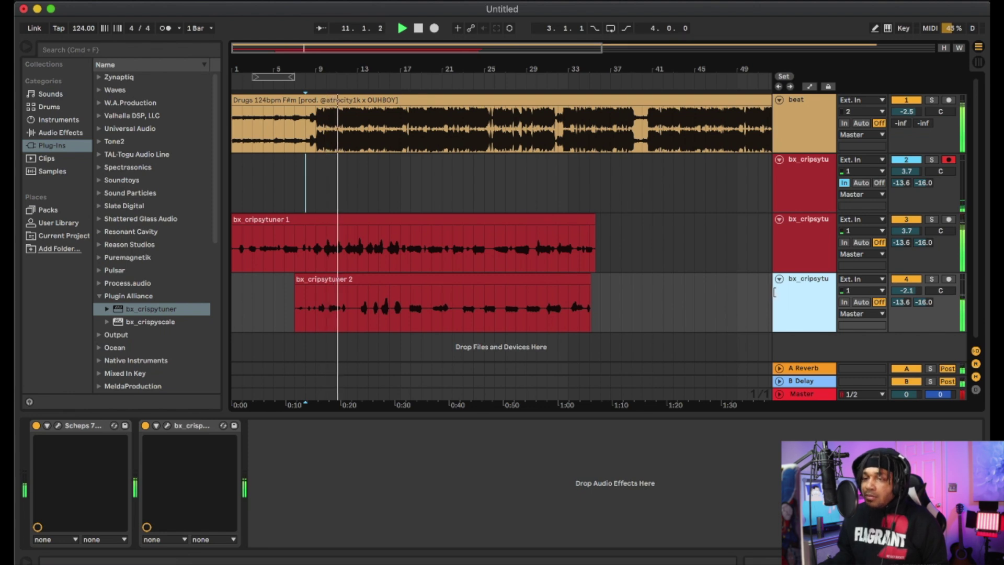
Step: In the first take's bx_crispytuner, set tightness to 5 ms and the low-cut filter to 166.2 Hz, then select the armed track
click(795, 249)
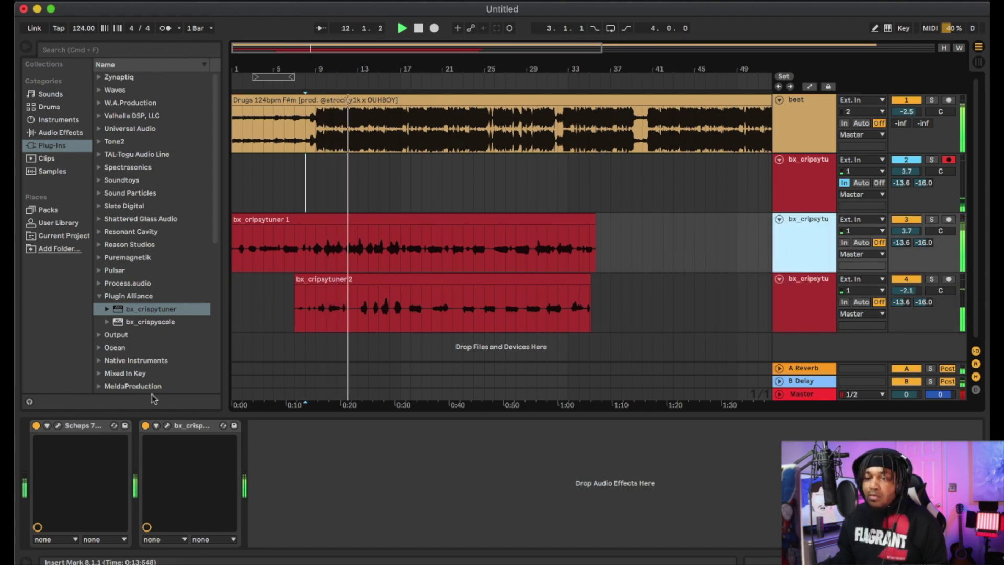
click(166, 425)
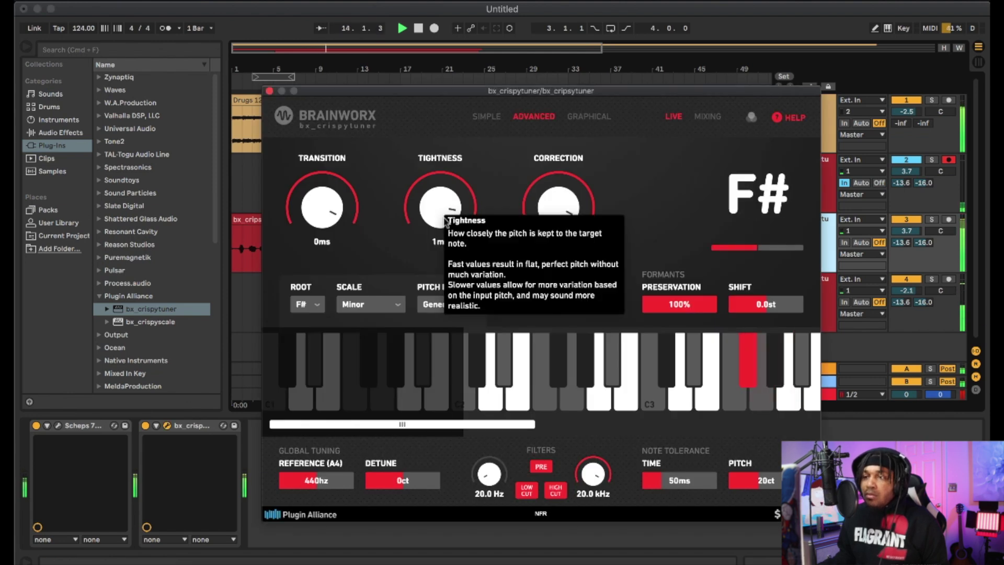
drag(445, 223, 443, 231)
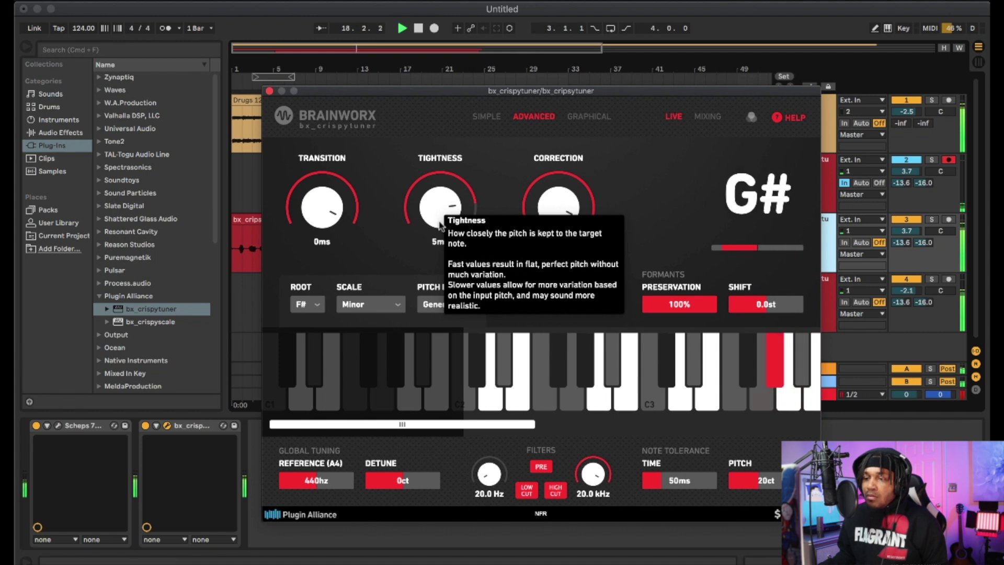
drag(489, 473, 485, 443)
drag(486, 401, 477, 439)
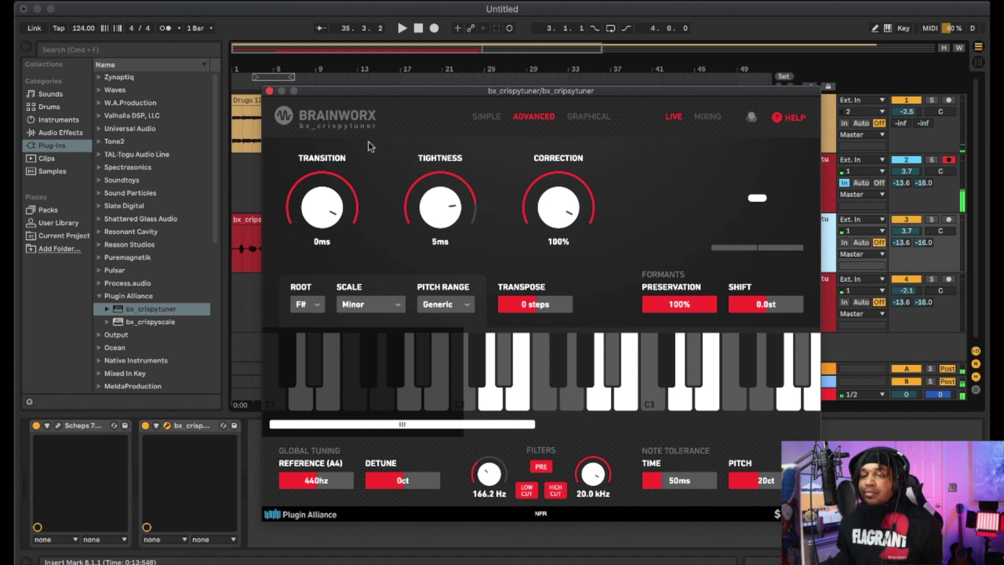
click(270, 91)
click(805, 191)
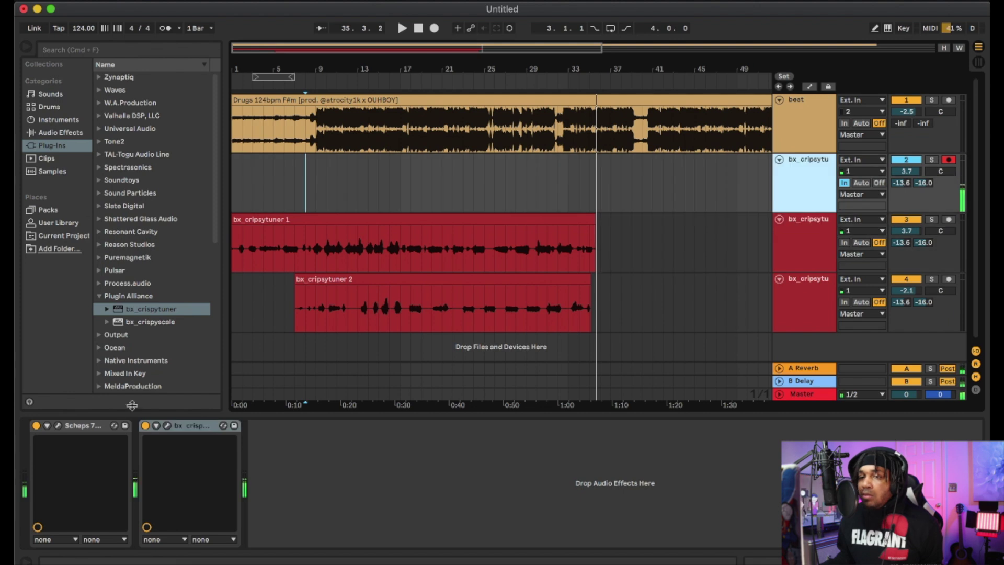
Step: Open the armed track's bx_crispytuner and set its low-cut filter to 500 Hz and high-cut filter to 10 kHz
click(166, 426)
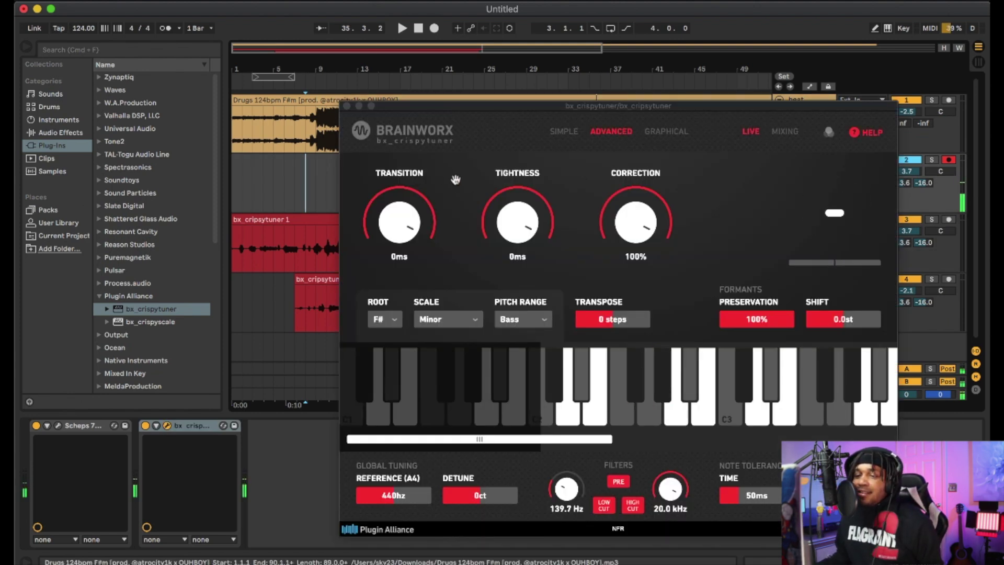
drag(576, 489, 576, 463)
drag(578, 389, 581, 331)
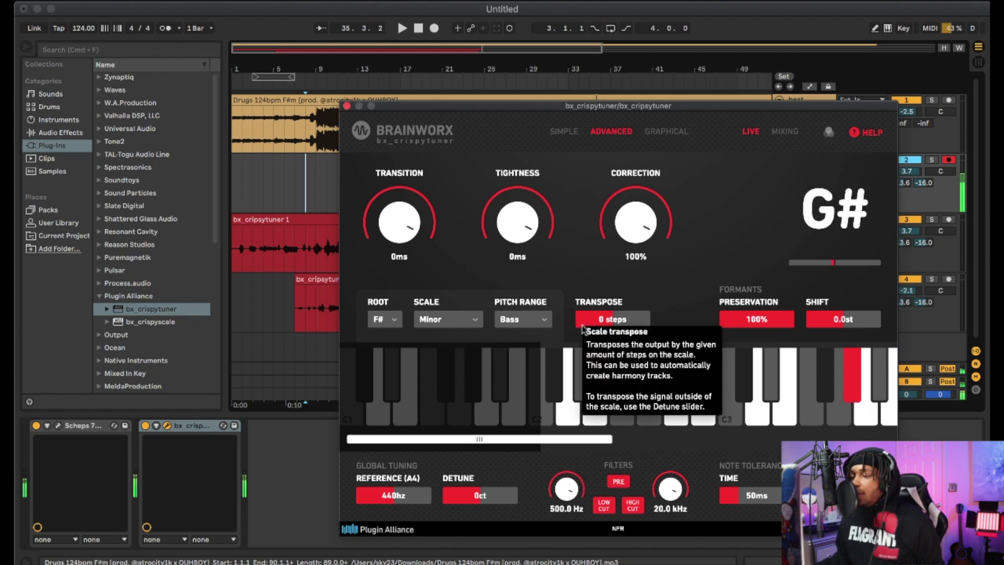
drag(664, 547, 657, 519)
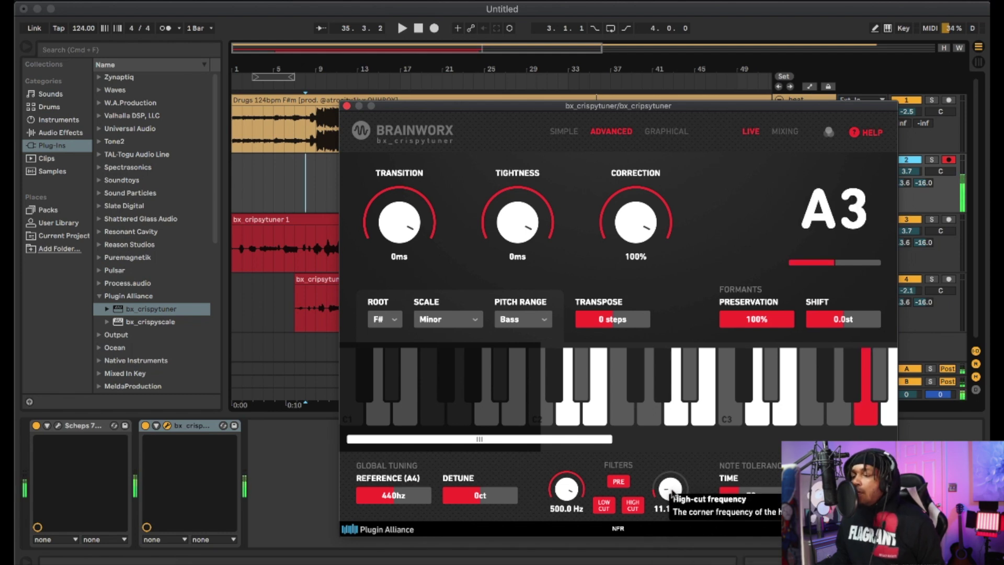
drag(671, 507, 670, 523)
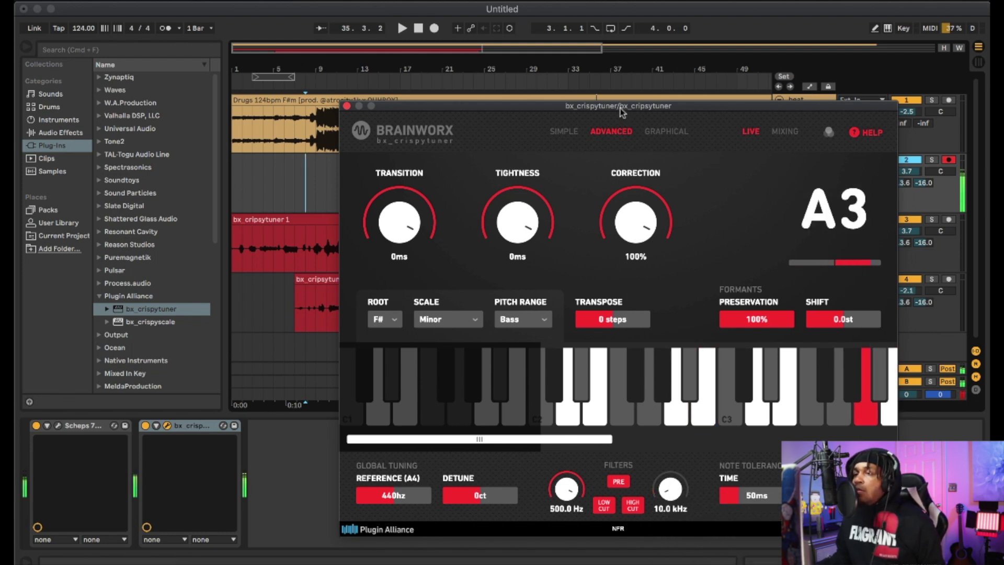
Step: Try scale transpositions of 3 and -1 steps on the armed track's bx_crispytuner, then reset the transposition to 0 steps
drag(618, 109, 575, 77)
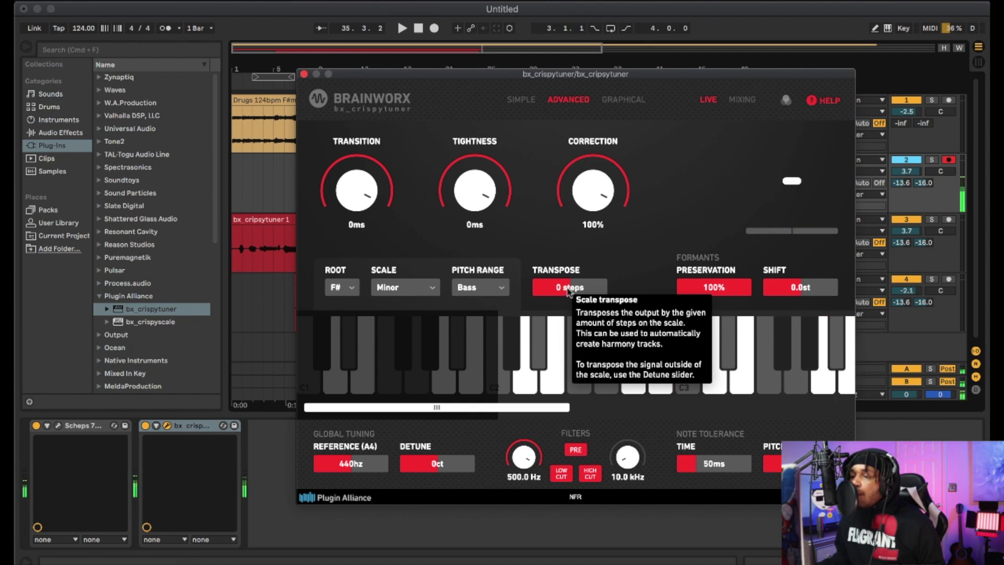
drag(569, 290, 577, 237)
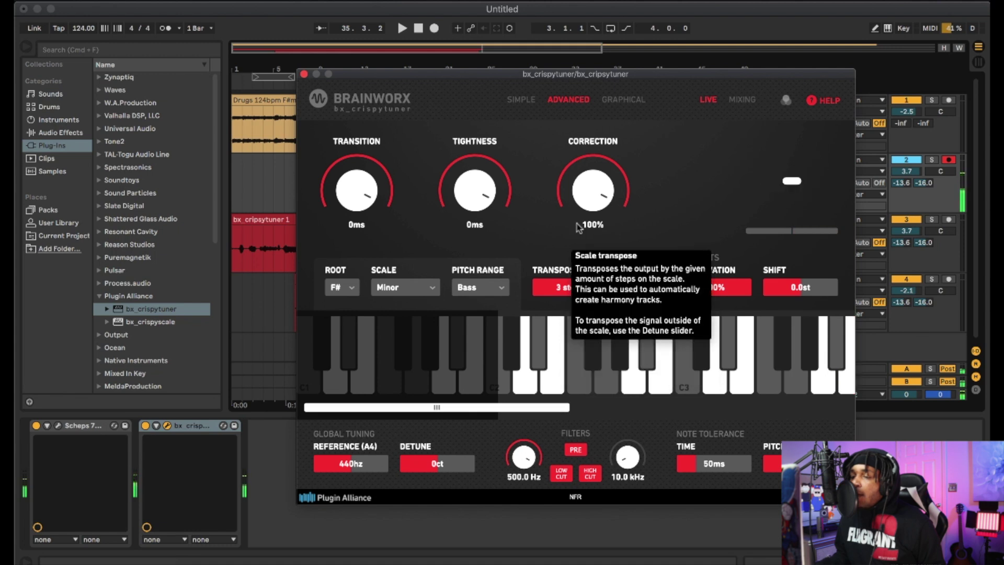
mouse_move(567, 322)
mouse_down()
mouse_move(555, 350)
mouse_move(559, 313)
mouse_up()
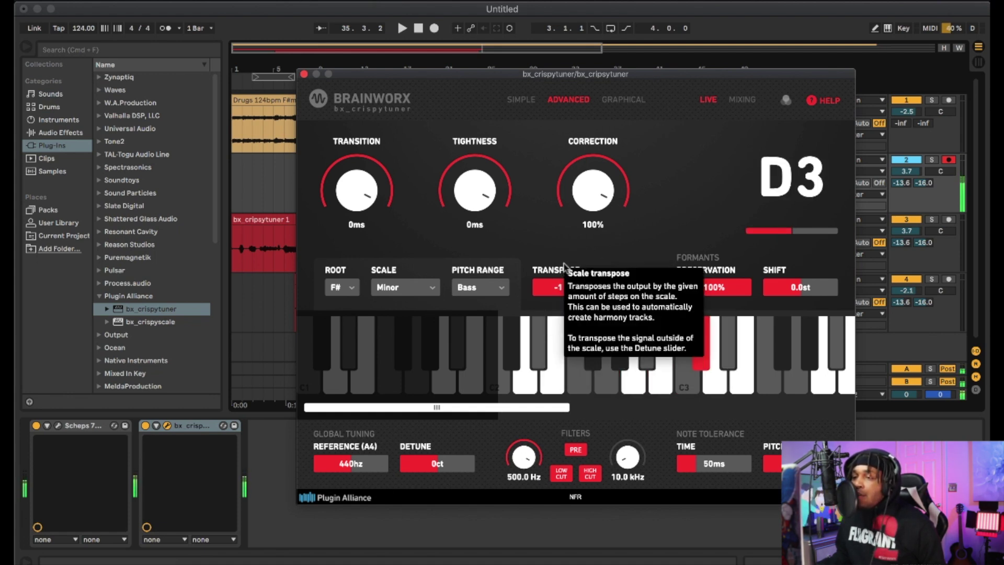
click(569, 275)
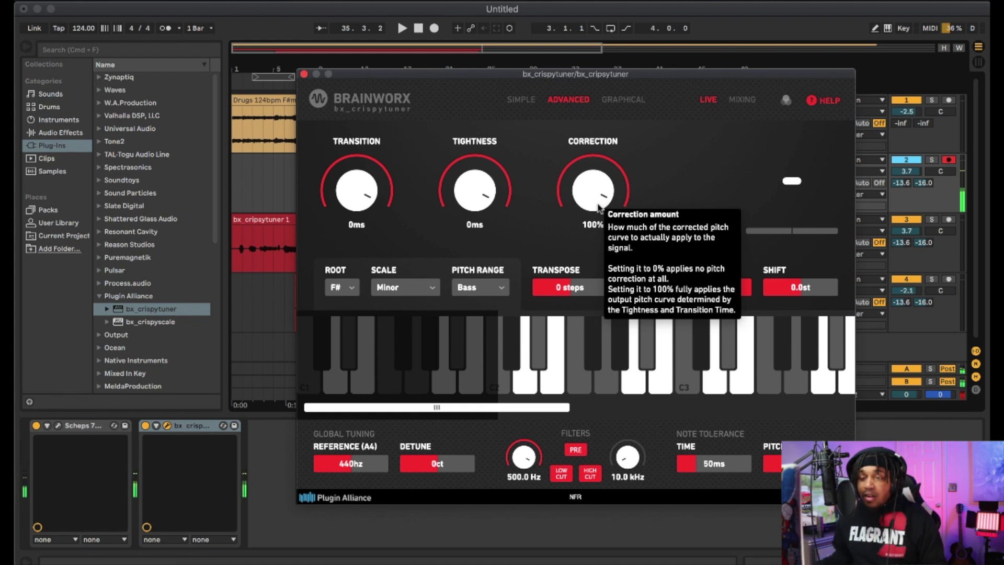
Step: Set the low-cut filter to 197 Hz and the high-cut filter to 20 kHz, then close the bx_crispytuner window
drag(524, 456, 533, 464)
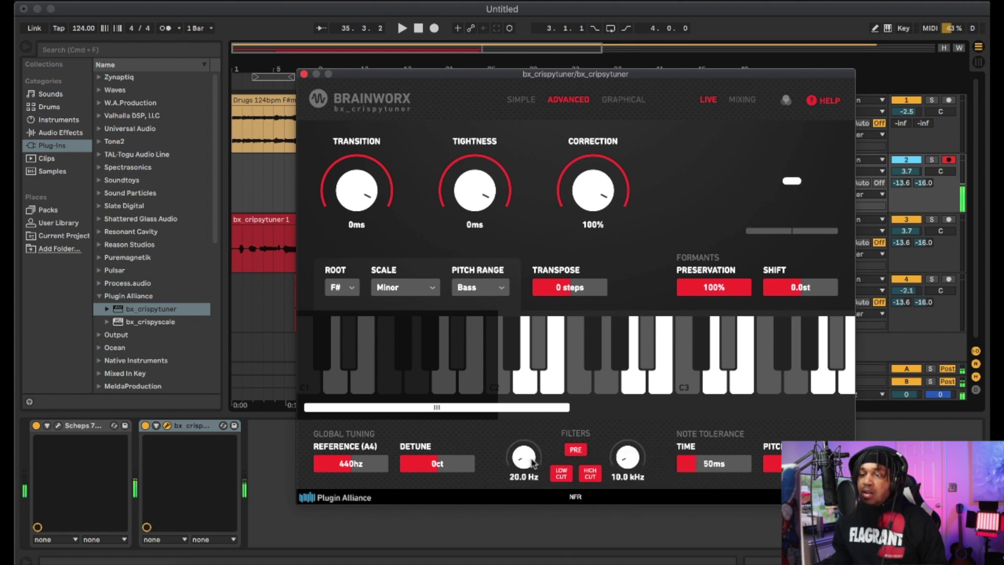
drag(627, 458, 627, 444)
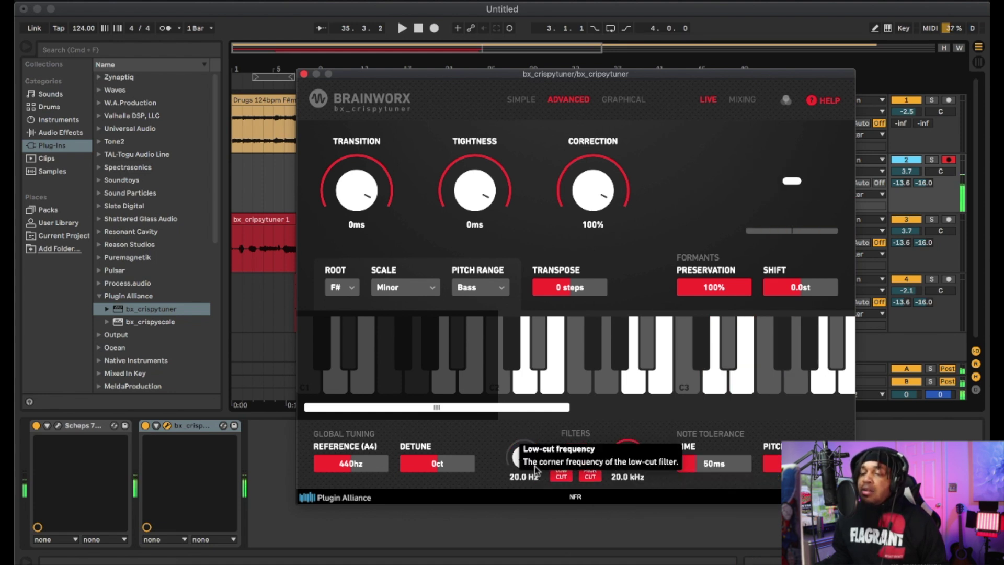
drag(521, 463, 520, 418)
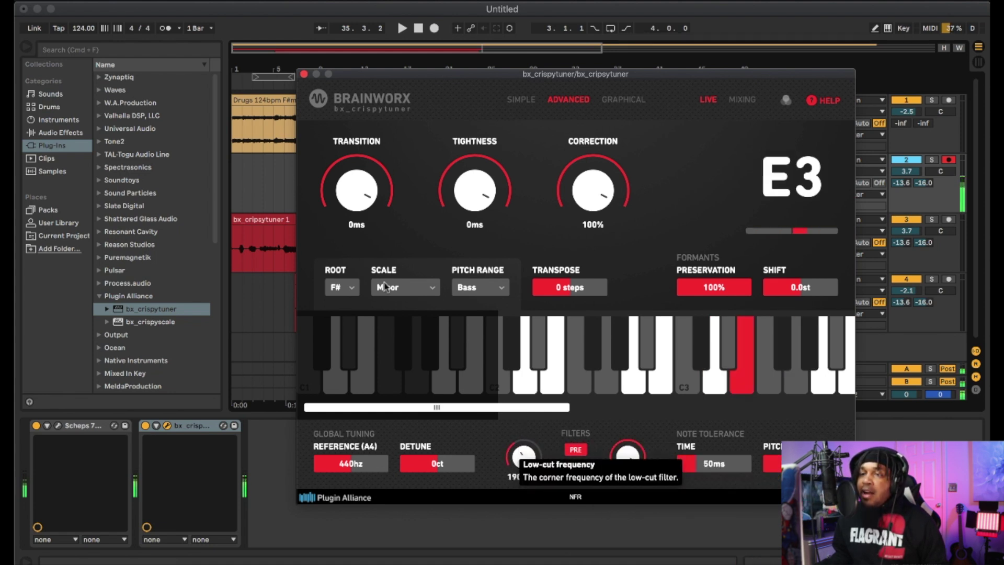
click(304, 75)
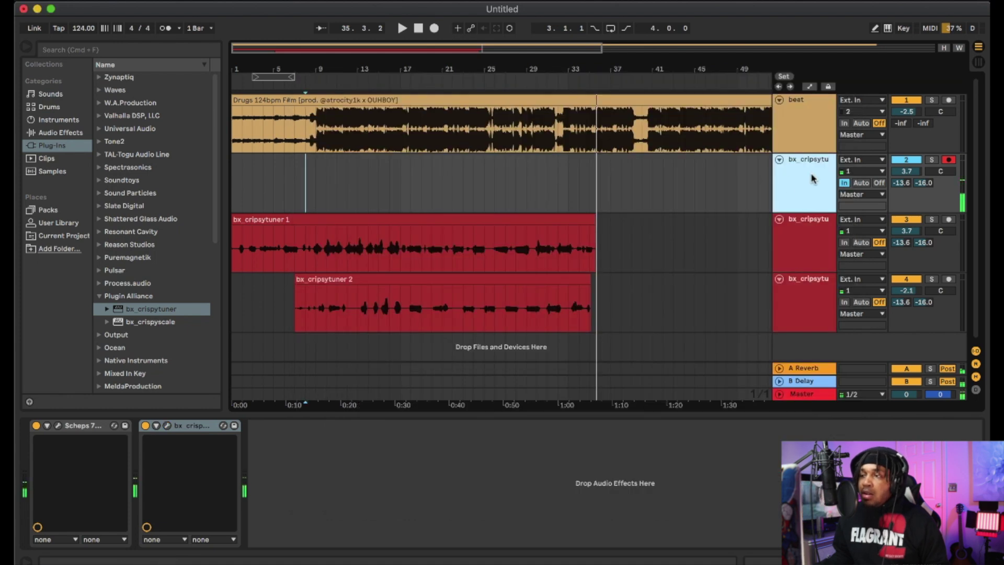
Step: Bypass bx_crispytuner on the armed track and disable that track's reverb and delay sends
click(146, 426)
key(Tab)
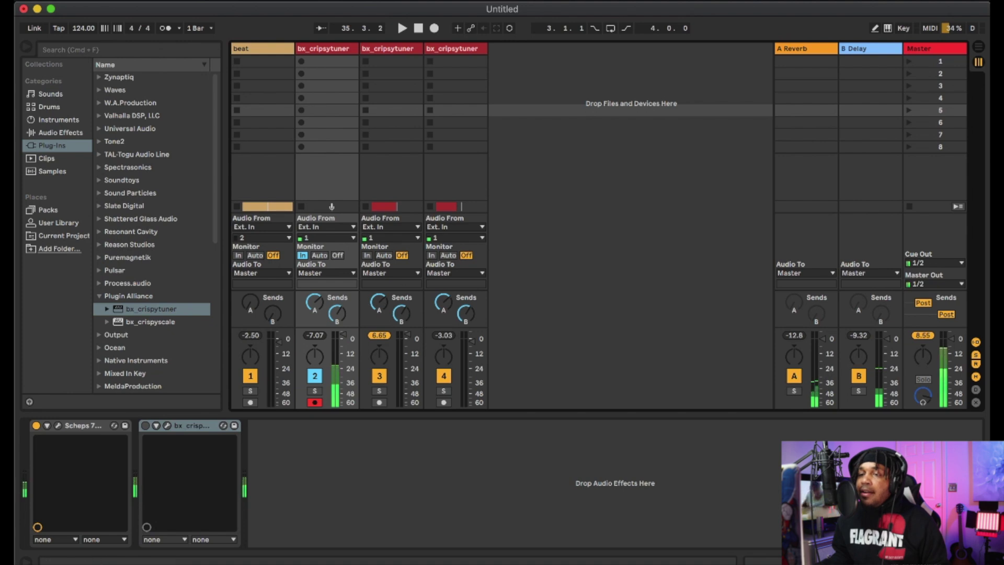
right_click(314, 303)
click(345, 317)
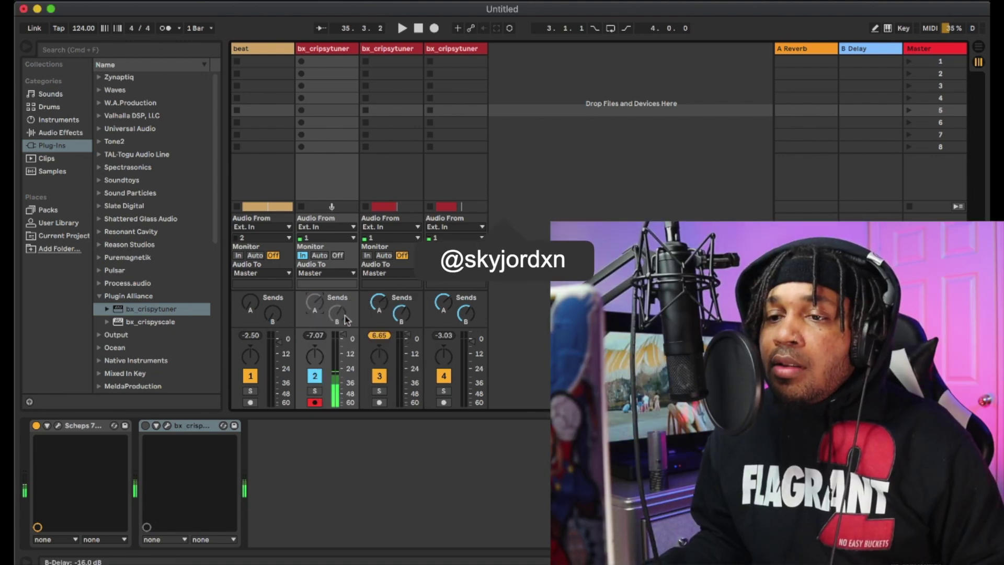
key(Tab)
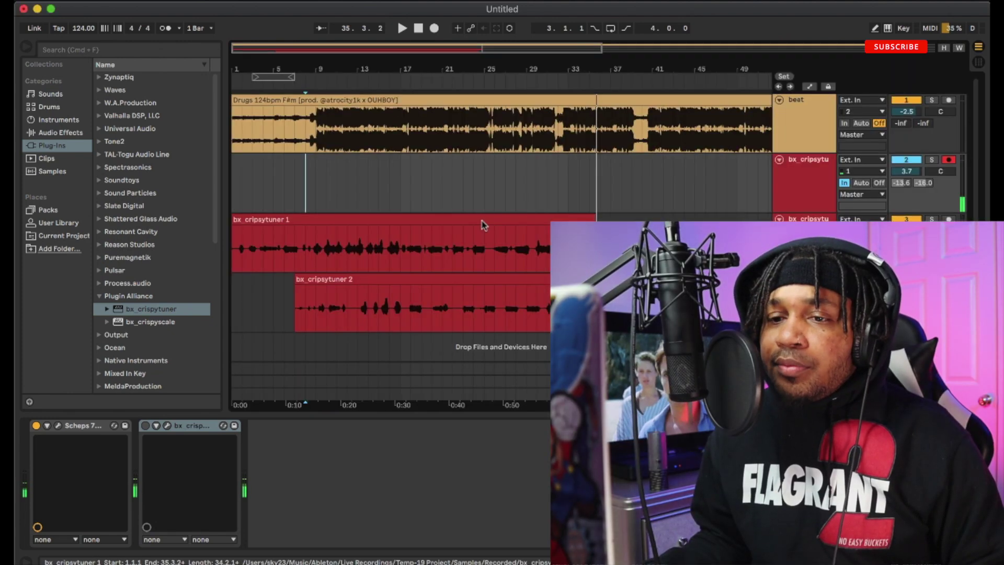
Step: Reopen the armed track's bx_crispytuner window and reposition it over the arrangement
click(167, 426)
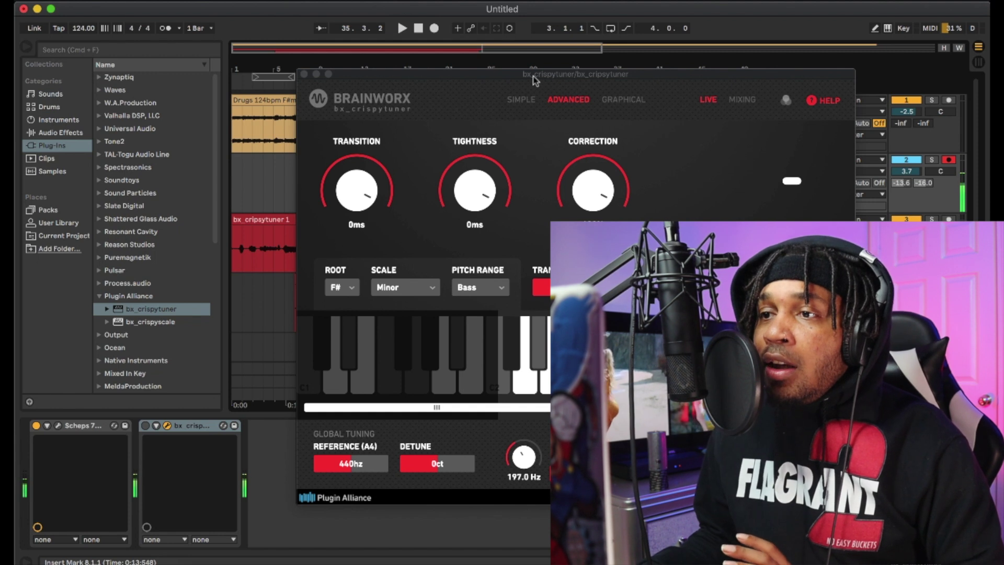
drag(533, 77, 482, 76)
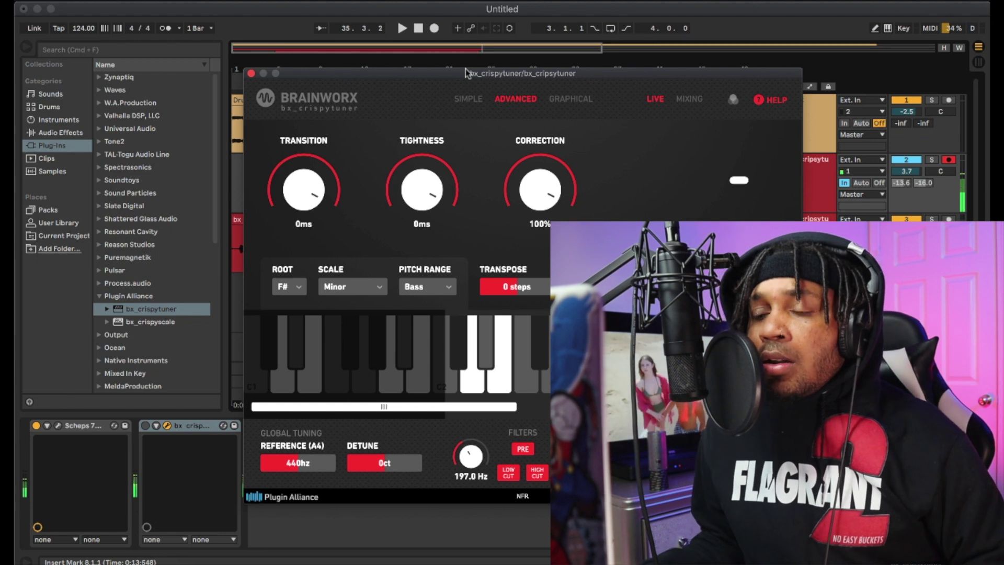
drag(502, 73, 531, 67)
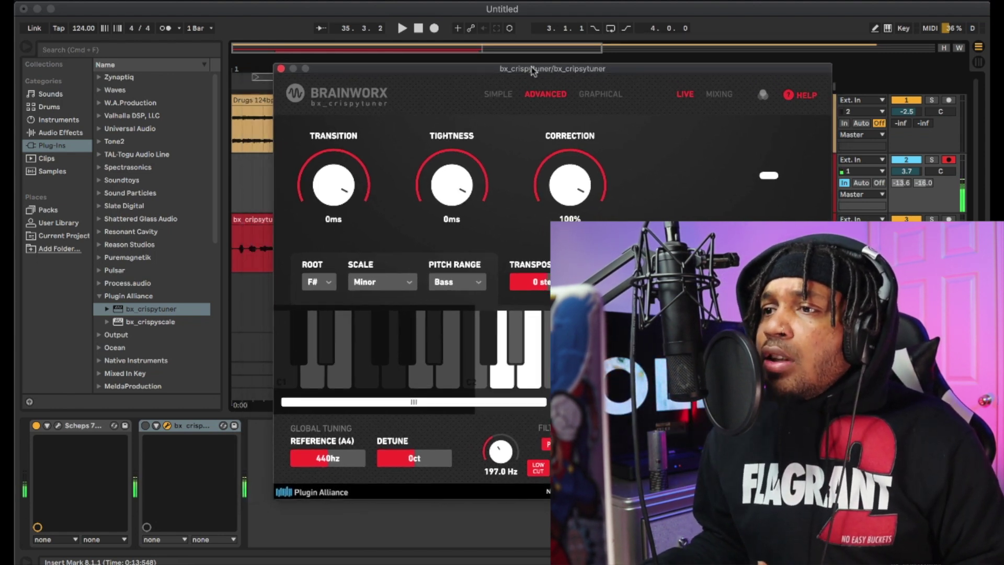
drag(533, 70, 532, 70)
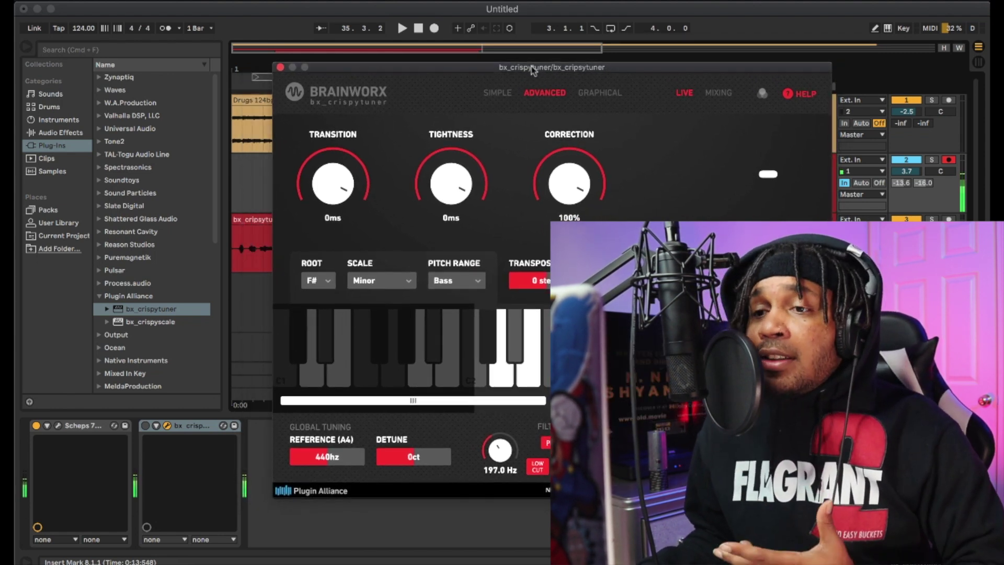
drag(532, 70, 532, 71)
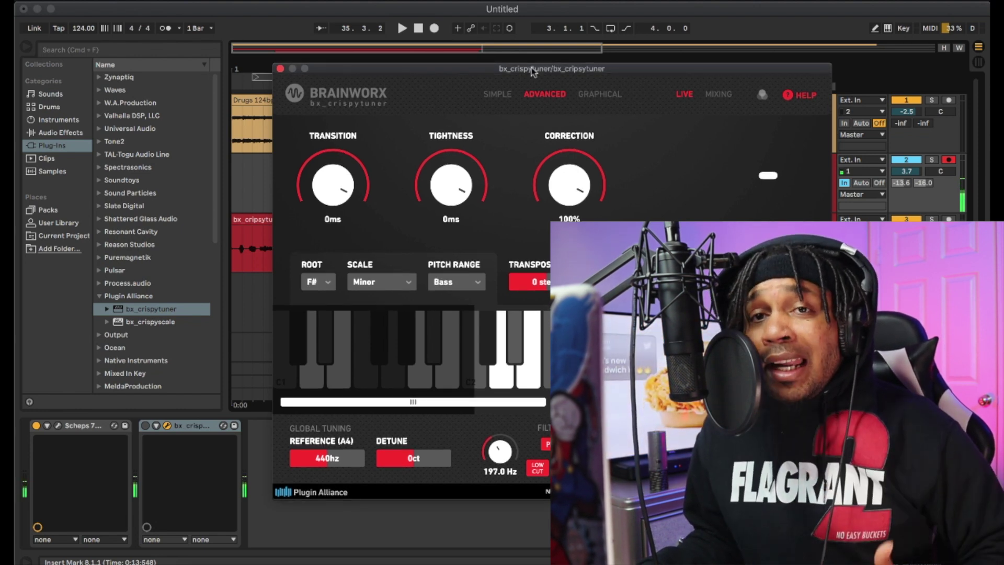
drag(533, 71, 532, 70)
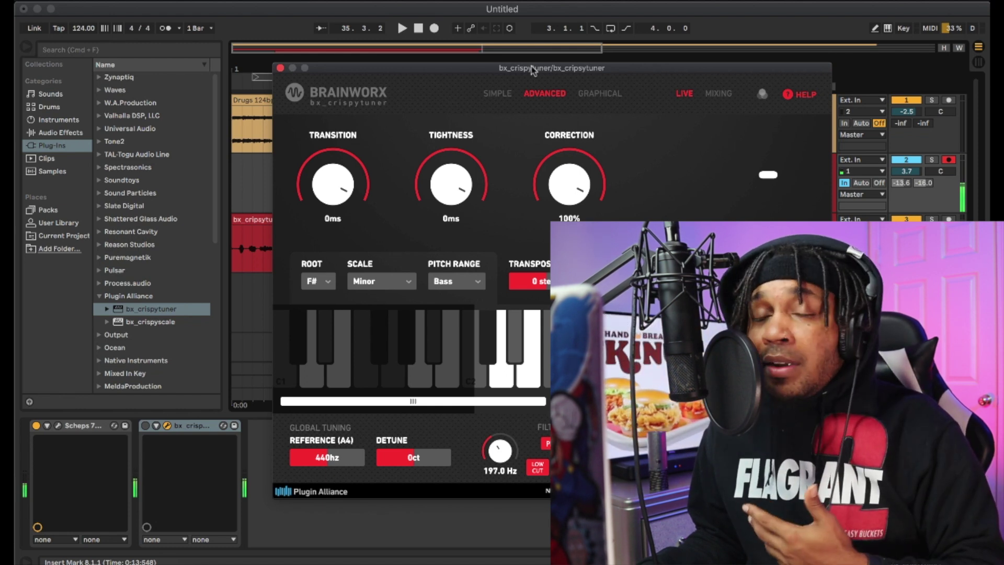
drag(531, 67, 531, 61)
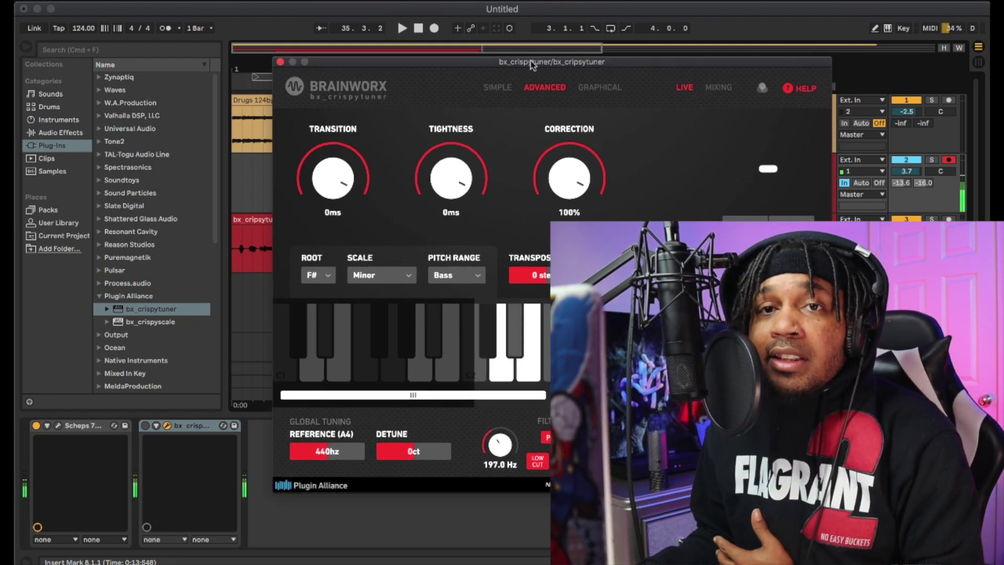